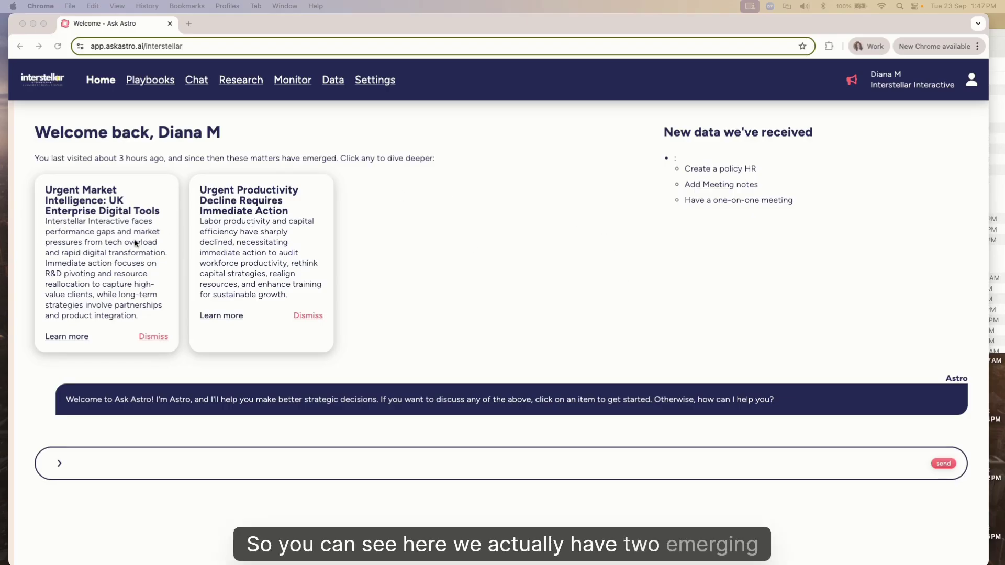
Step: Open the organisation settings and review the topics in the Emerging matters watchlist
{"action": "left_click", "coordinate": [500, 268]}
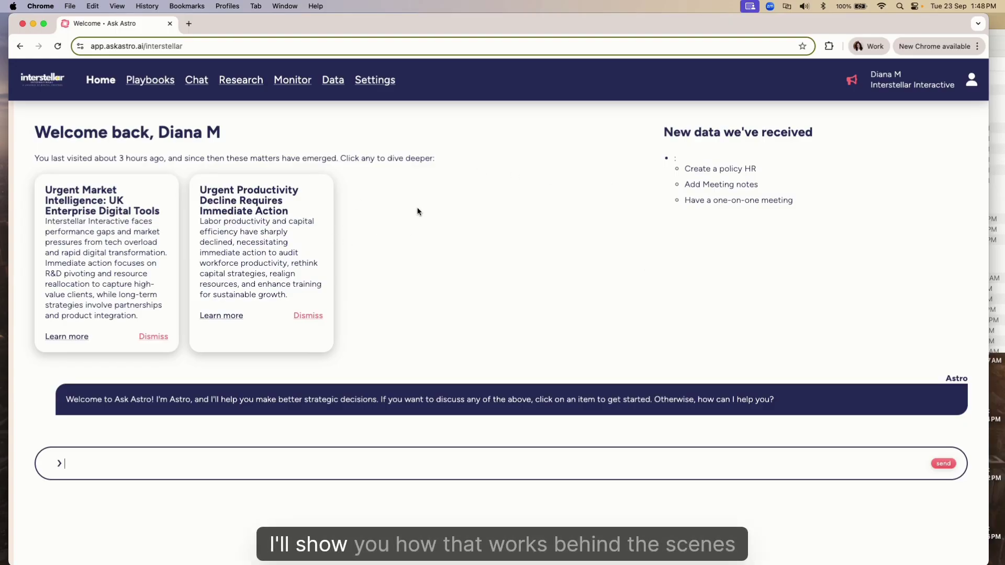
{"action": "left_click", "coordinate": [374, 80]}
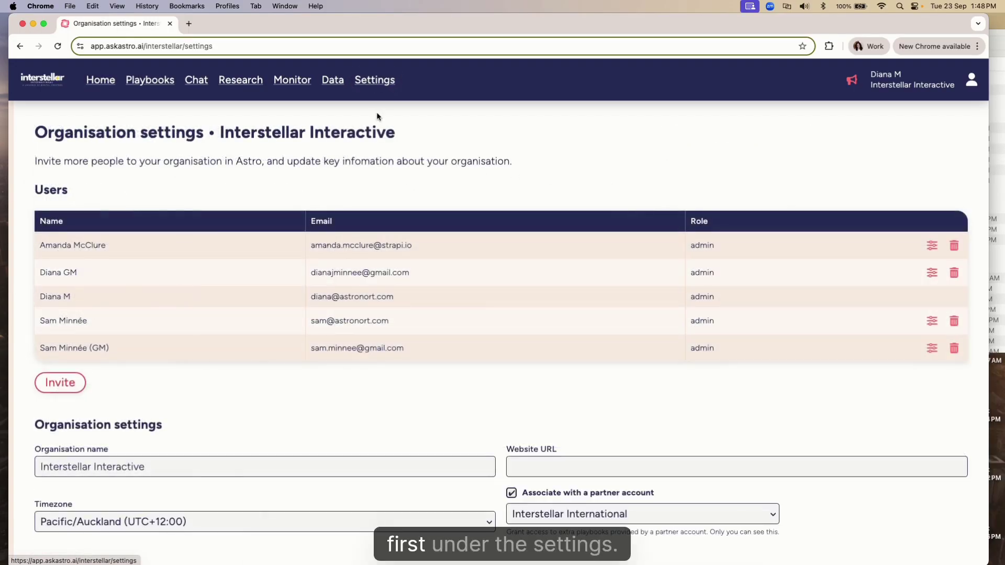
{"action": "scroll", "coordinate": [378, 115], "scroll_direction": "down", "scroll_amount": 5}
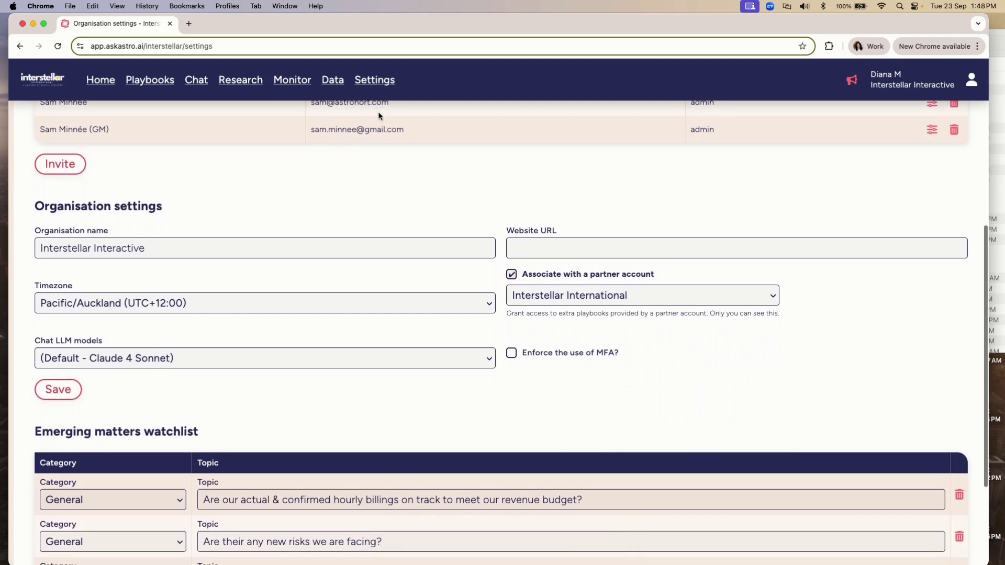
{"action": "scroll", "coordinate": [379, 116], "scroll_direction": "down", "scroll_amount": 2}
{"action": "scroll", "coordinate": [379, 115], "scroll_direction": "down", "scroll_amount": 1}
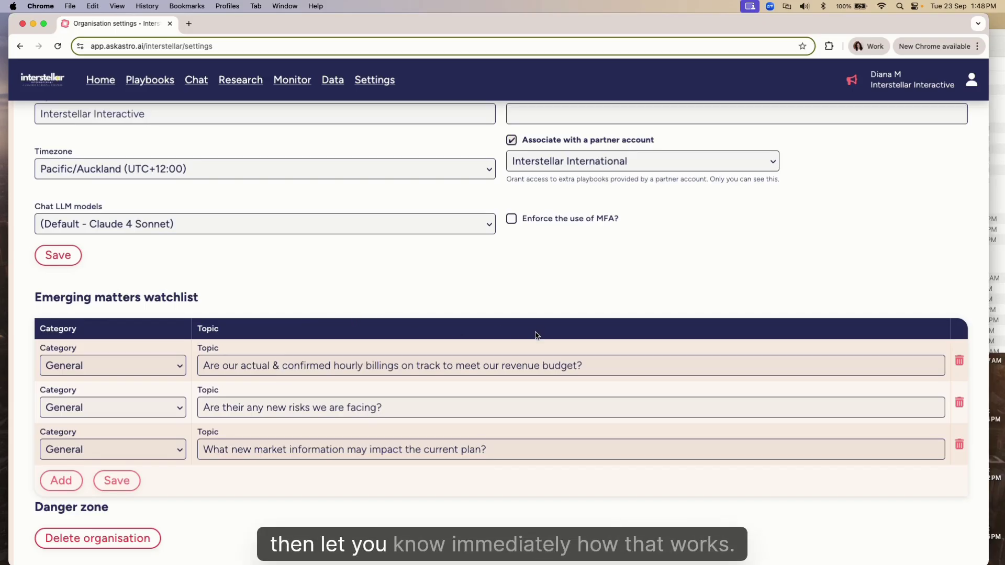
{"action": "scroll", "coordinate": [523, 342], "scroll_direction": "up", "scroll_amount": 2}
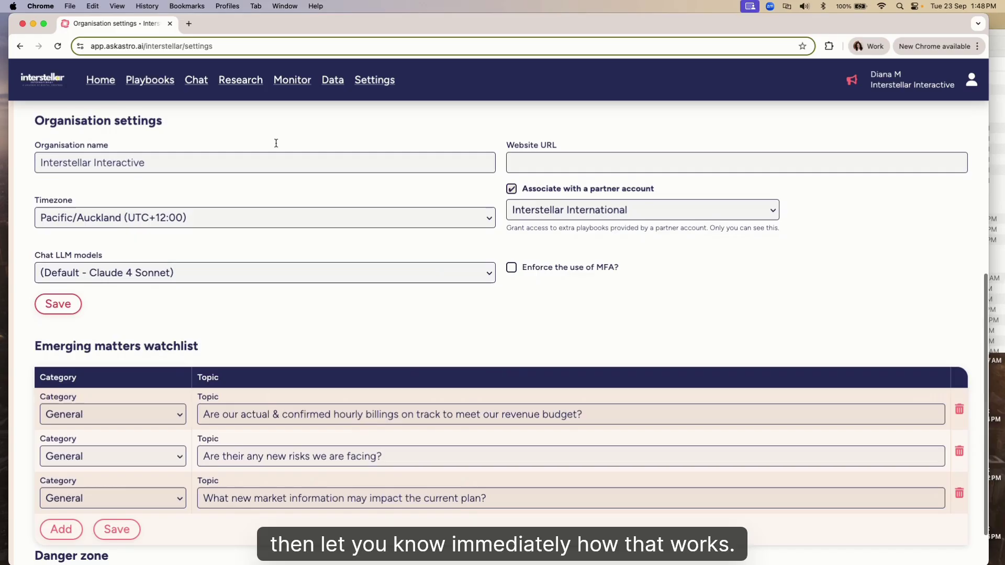
Step: Open the full details of the Home page matter "Urgent Market Intelligence: UK Enterprise Digital Tools" and read its analysis and recommendations with the conversation list collapsed
{"action": "left_click", "coordinate": [100, 80]}
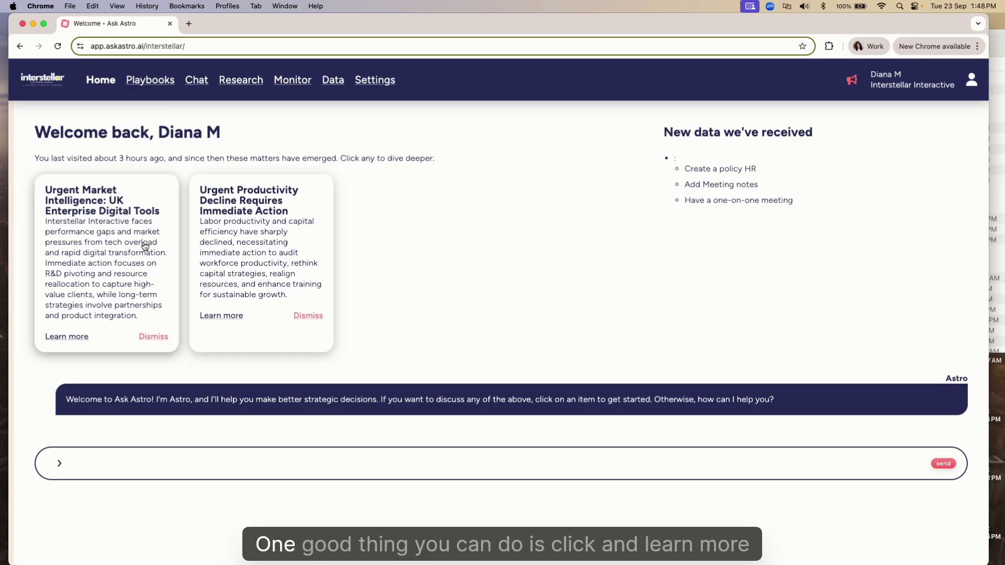
{"action": "left_click", "coordinate": [66, 336]}
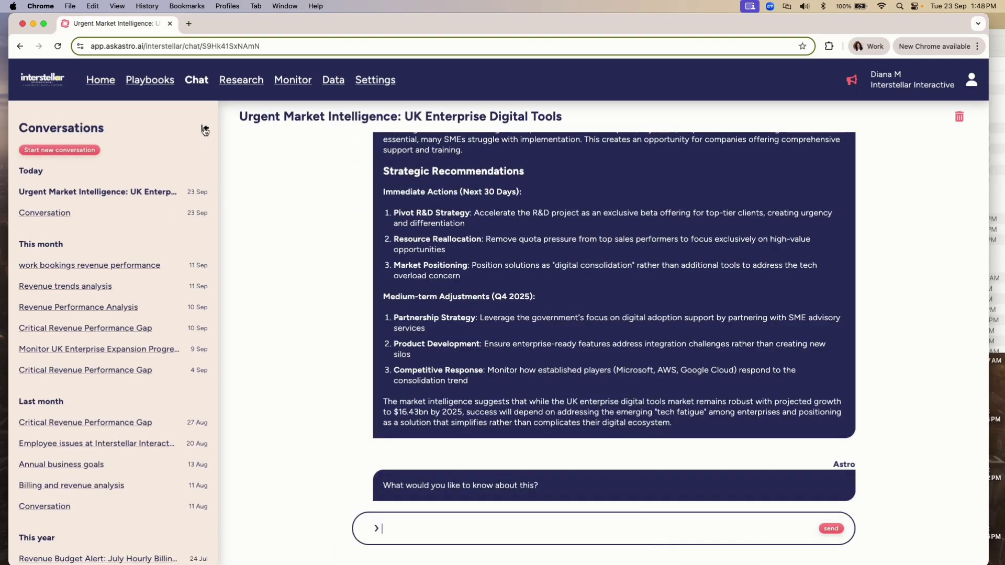
{"action": "left_click", "coordinate": [204, 131]}
{"action": "scroll", "coordinate": [463, 317], "scroll_direction": "up", "scroll_amount": 6}
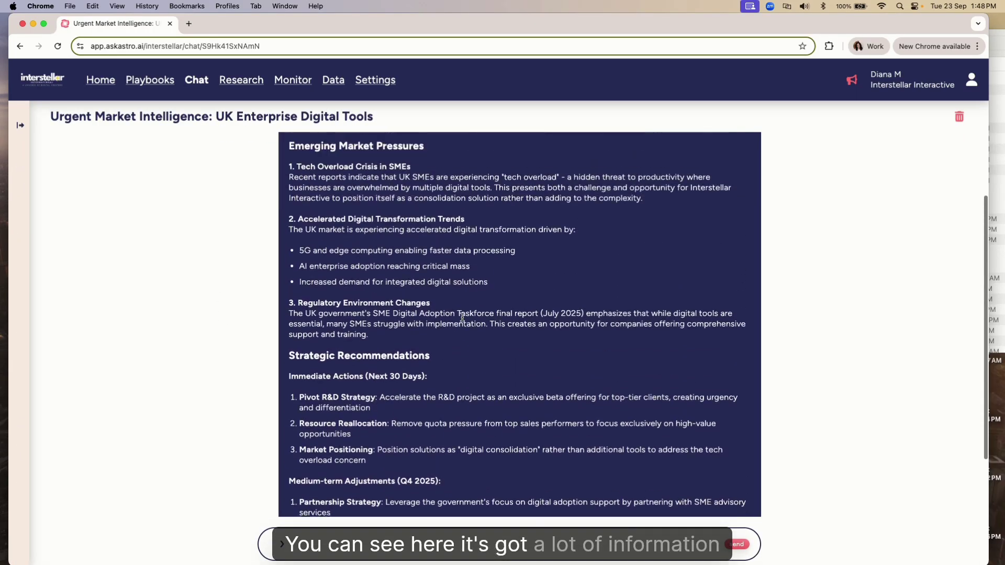
{"action": "scroll", "coordinate": [462, 317], "scroll_direction": "down", "scroll_amount": 2}
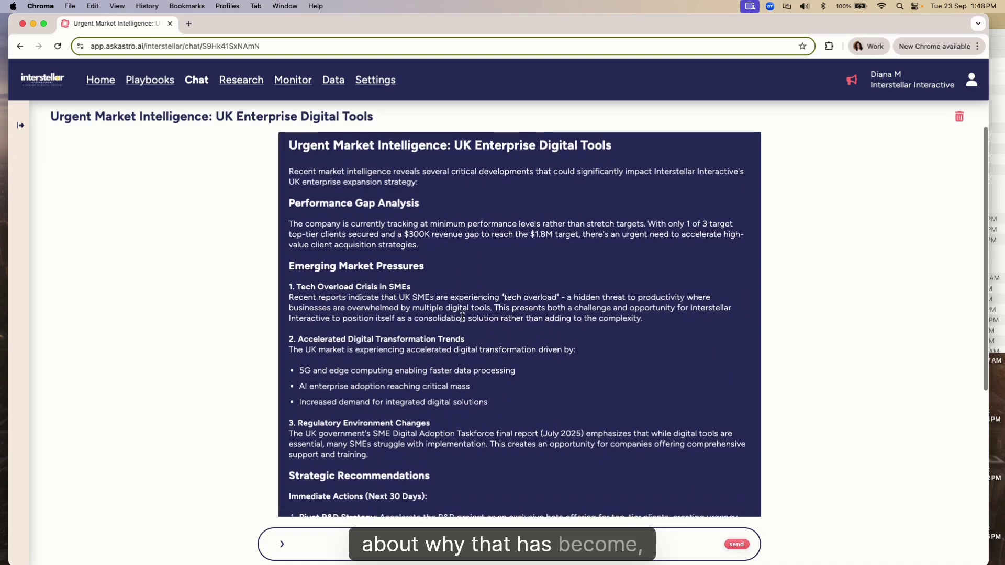
{"action": "scroll", "coordinate": [462, 317], "scroll_direction": "up", "scroll_amount": 1}
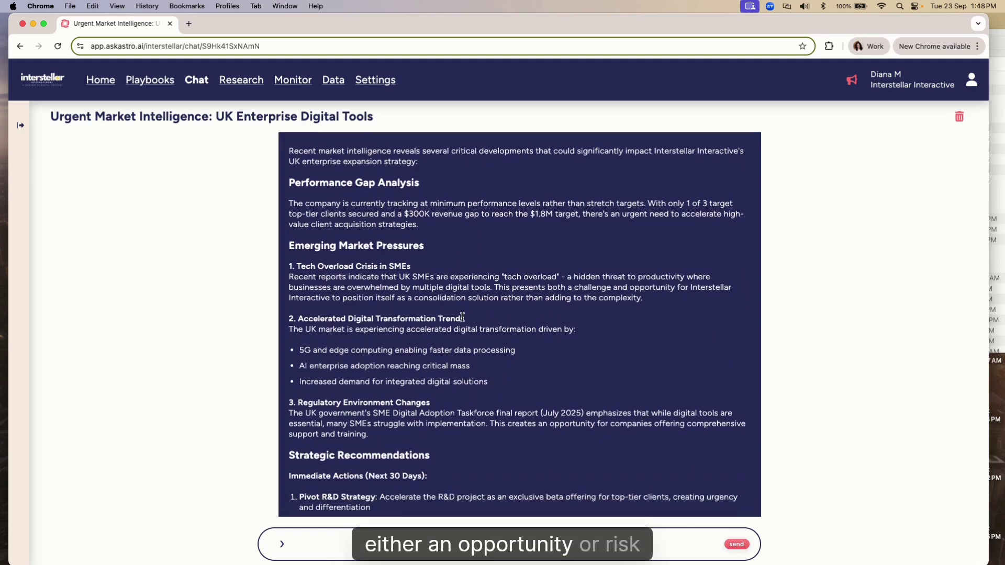
{"action": "scroll", "coordinate": [463, 317], "scroll_direction": "down", "scroll_amount": 7}
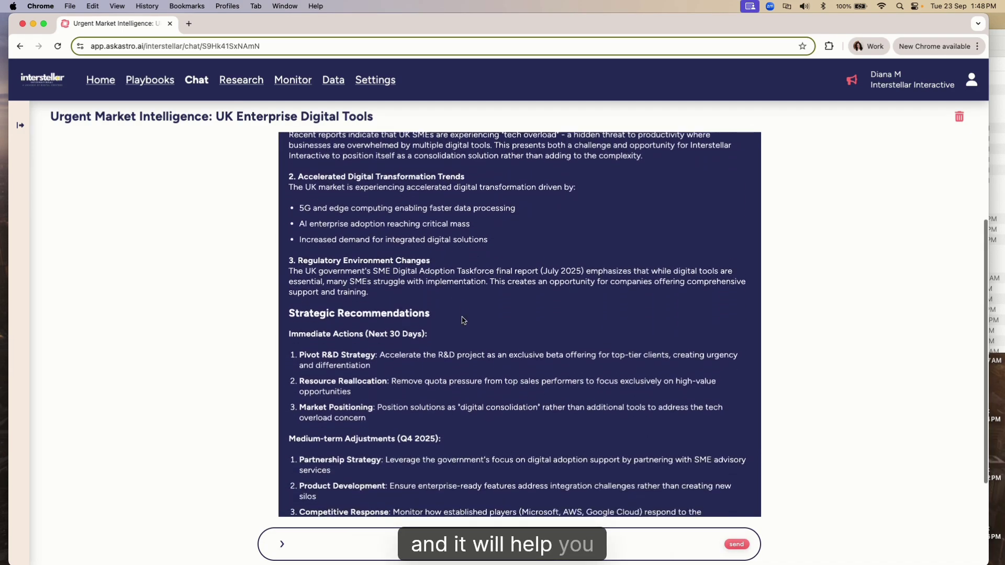
{"action": "scroll", "coordinate": [463, 319], "scroll_direction": "down", "scroll_amount": 4}
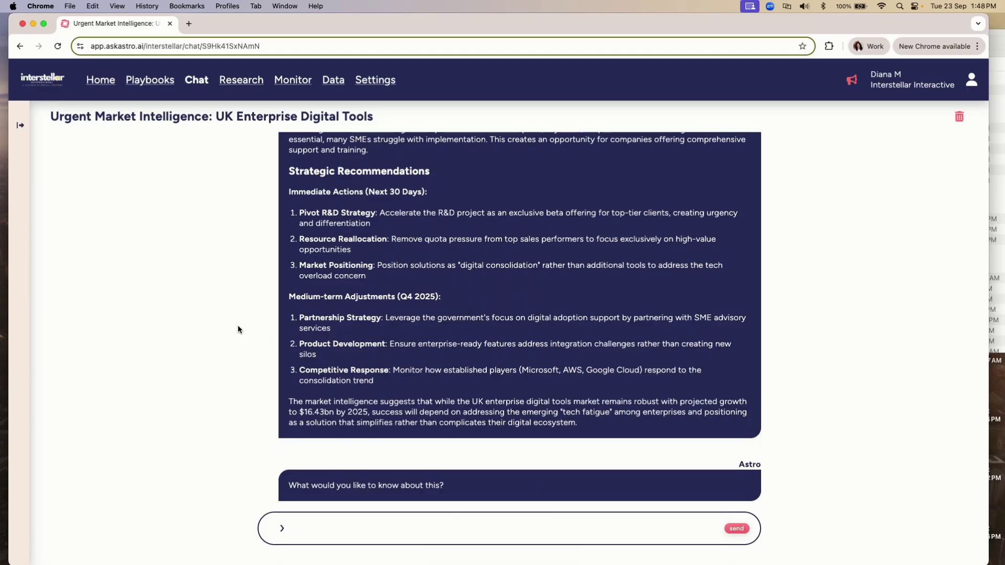
Step: Expand the conversation list, start a new conversation asking "how is our revenue looking for the quarter?" and review the answer
{"action": "left_click", "coordinate": [18, 126]}
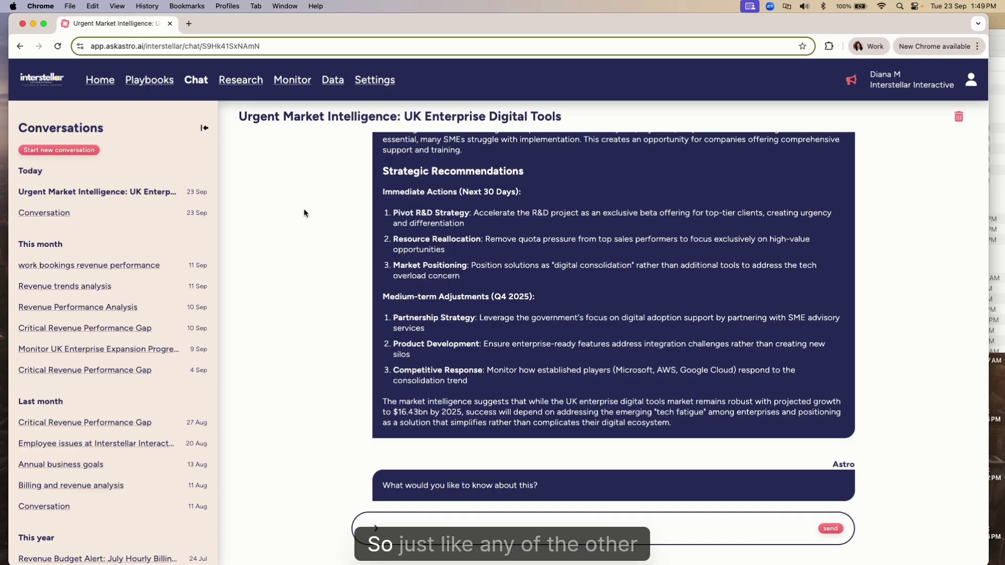
{"action": "scroll", "coordinate": [303, 213], "scroll_direction": "up", "scroll_amount": 2}
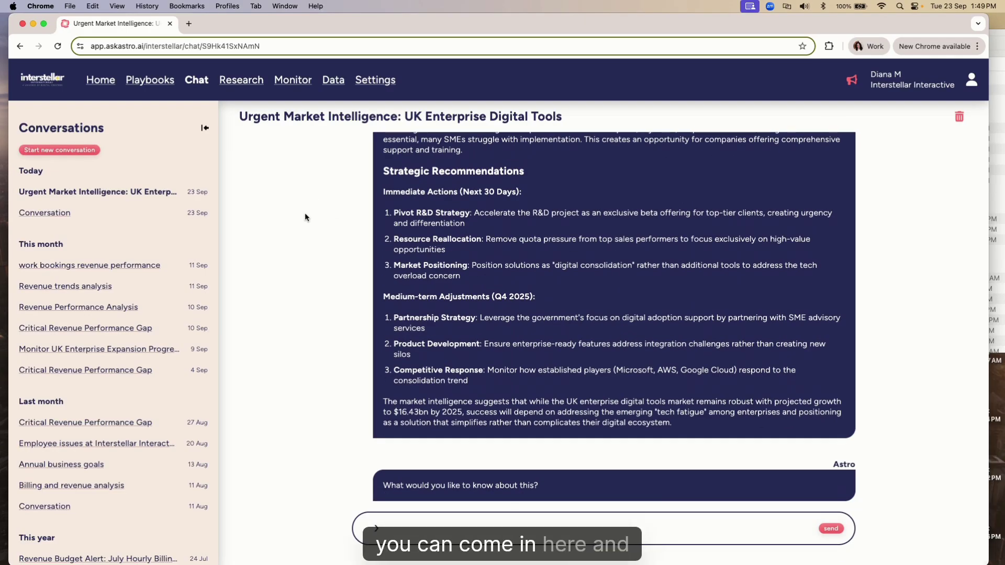
{"action": "left_click", "coordinate": [60, 149]}
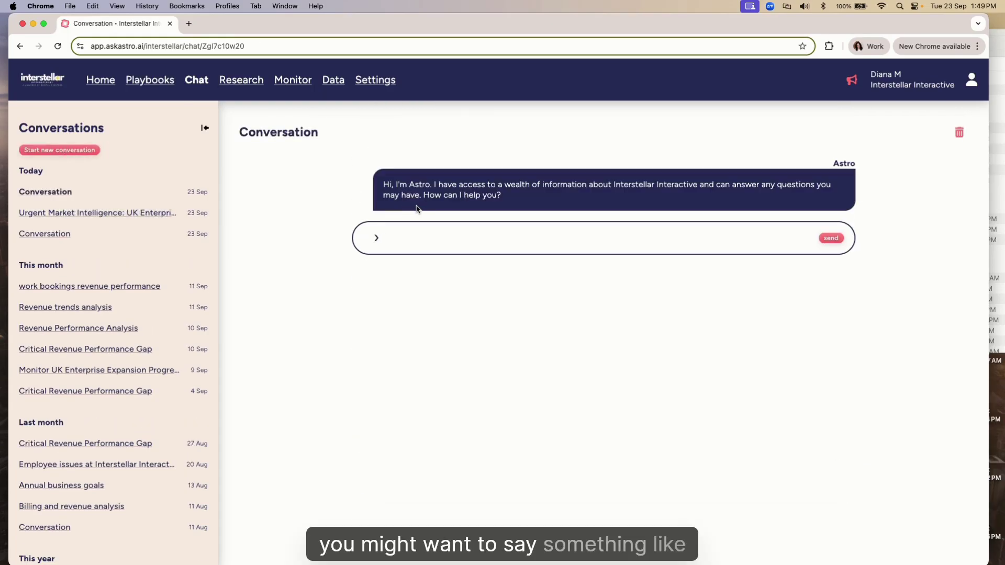
{"action": "type", "text": "how is o"}
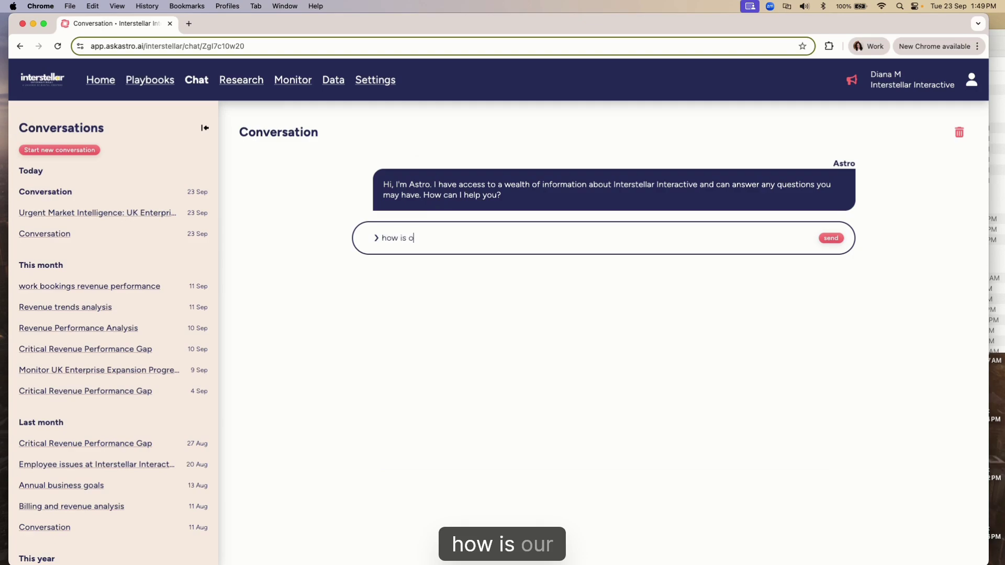
{"action": "type", "text": "ur revenue look"}
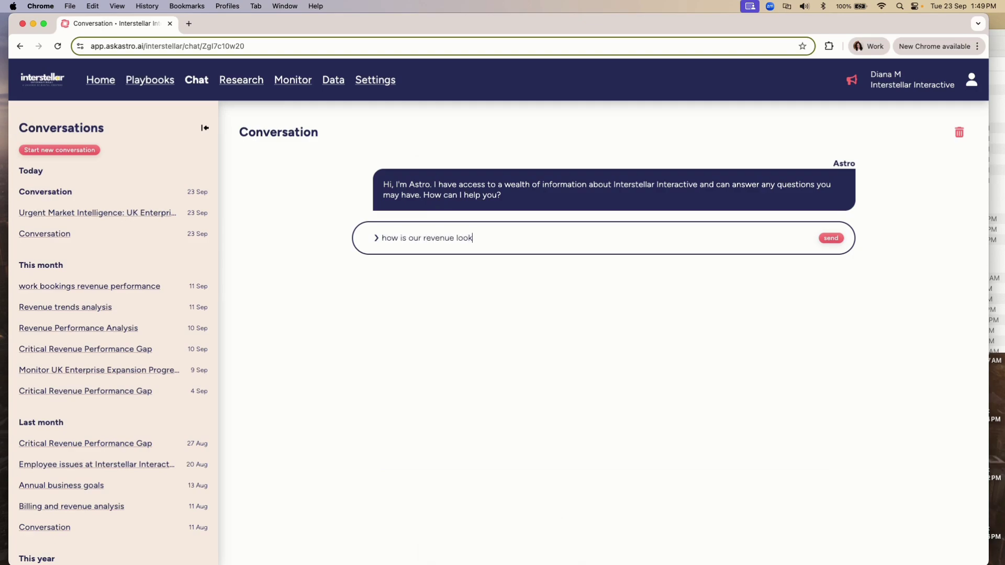
{"action": "type", "text": "ing for the quarter?"}
{"action": "key", "text": "Return"}
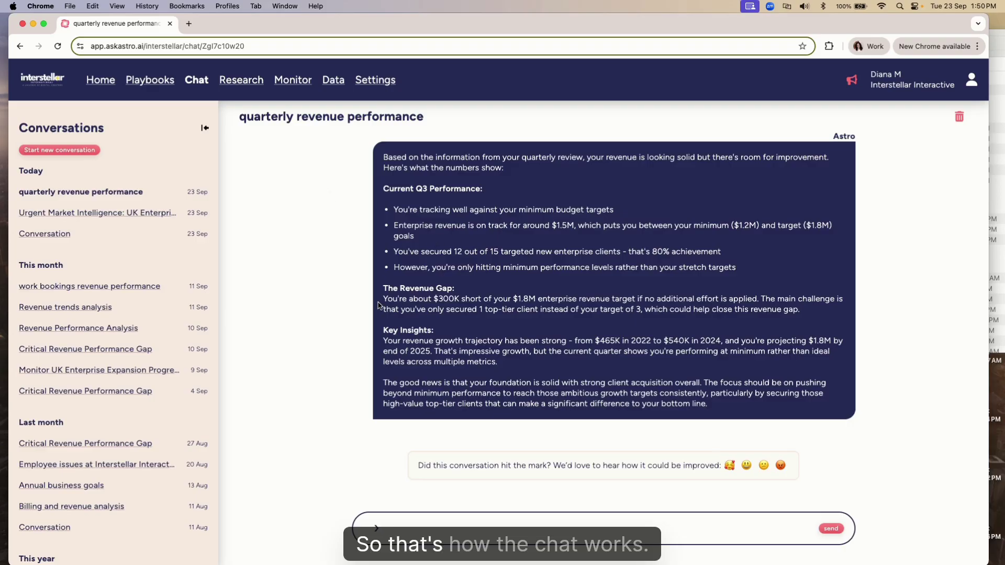
{"action": "scroll", "coordinate": [381, 304], "scroll_direction": "up", "scroll_amount": 3}
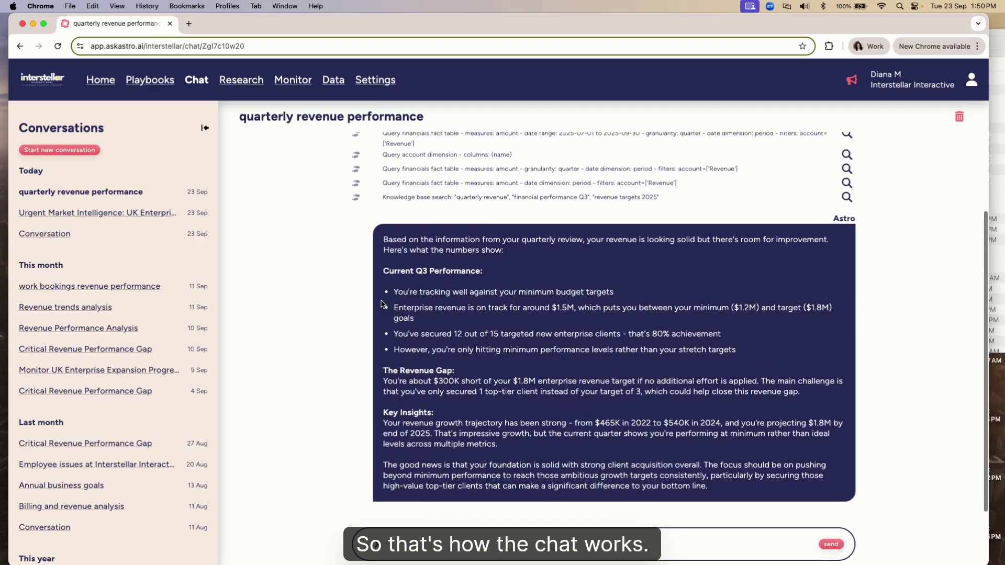
Step: Open the Data section's uploaded documents and look into the Client information folder
{"action": "left_click", "coordinate": [337, 83]}
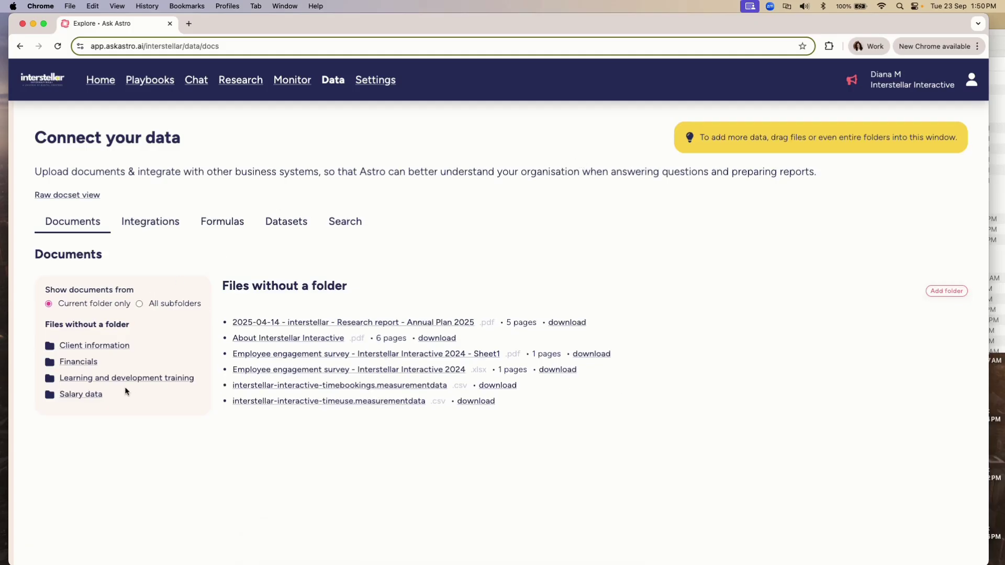
{"action": "left_click", "coordinate": [117, 351]}
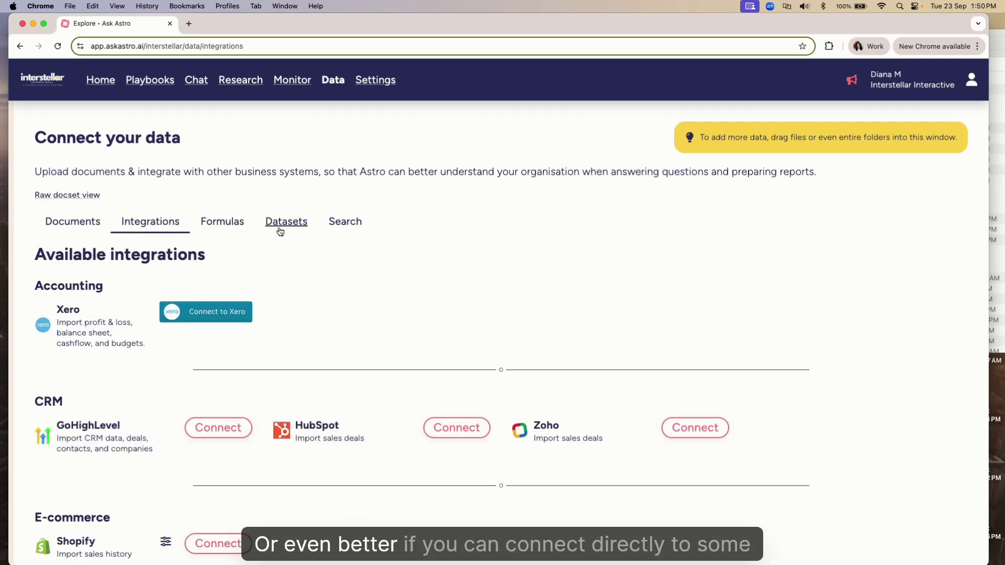
Step: Examine the available integrations across accounting, CRM, e-commerce, marketing, operations and work management
{"action": "scroll", "coordinate": [402, 236], "scroll_direction": "down", "scroll_amount": 4}
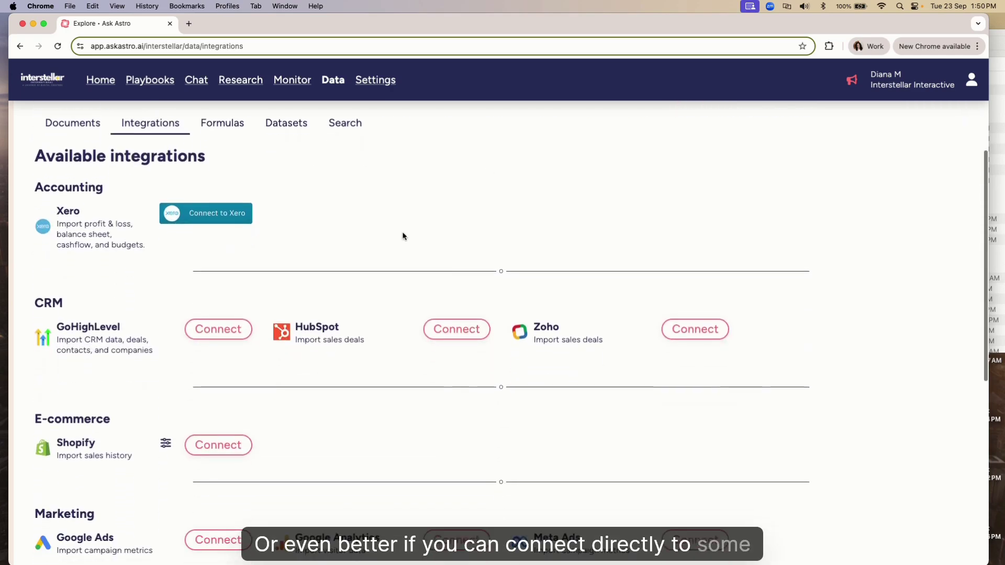
{"action": "scroll", "coordinate": [403, 236], "scroll_direction": "down", "scroll_amount": 1}
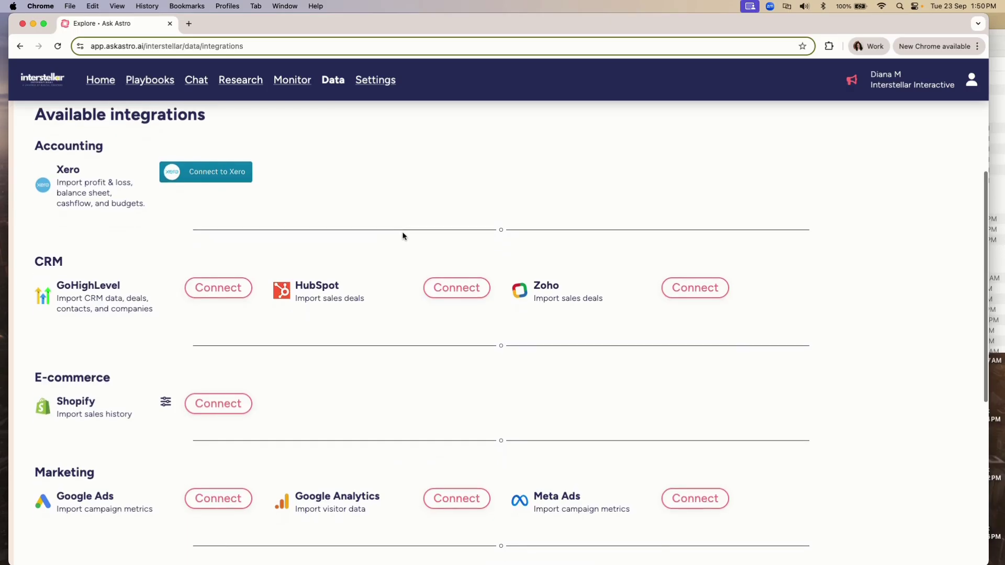
{"action": "scroll", "coordinate": [403, 236], "scroll_direction": "down", "scroll_amount": 3}
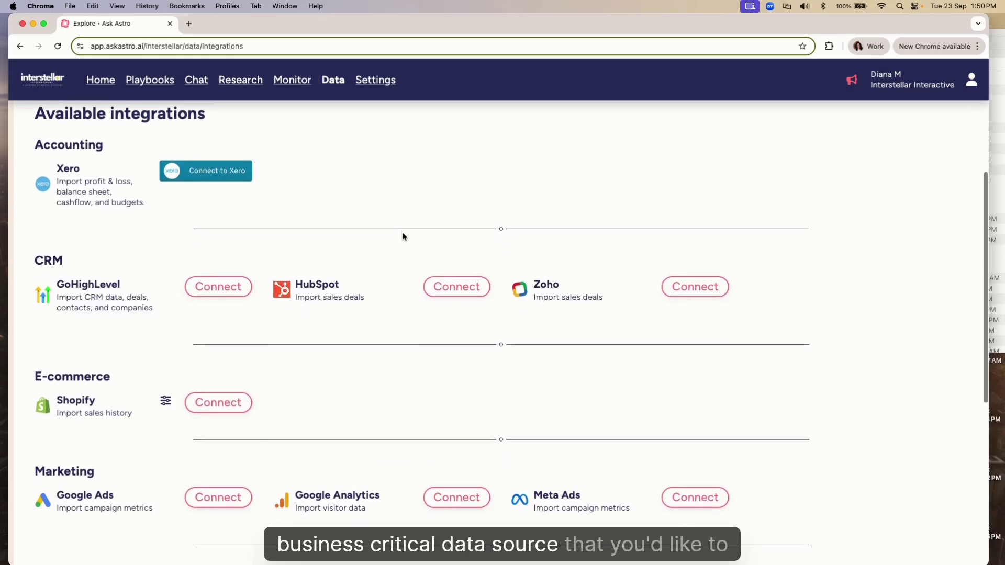
{"action": "scroll", "coordinate": [402, 236], "scroll_direction": "down", "scroll_amount": 2}
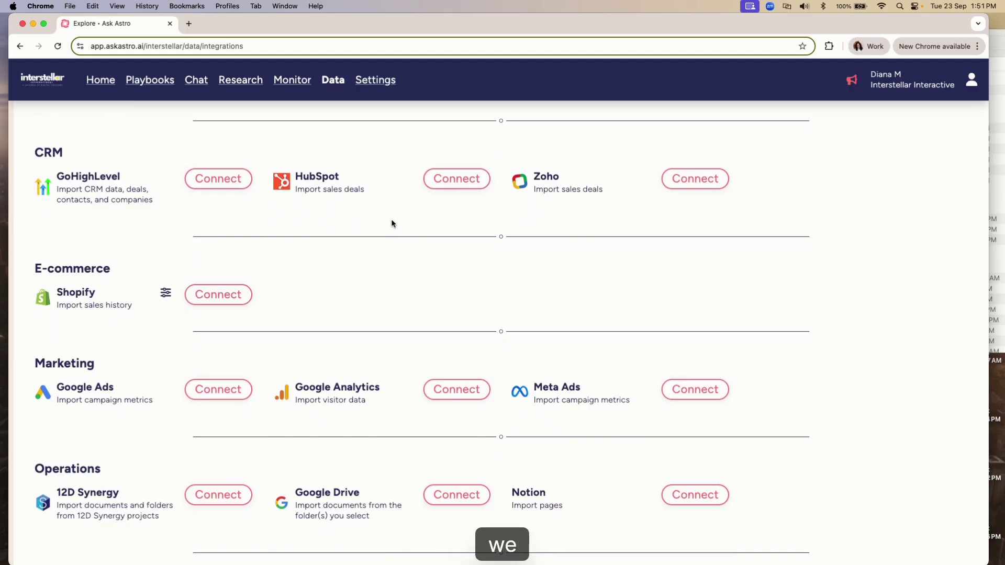
{"action": "scroll", "coordinate": [420, 230], "scroll_direction": "down", "scroll_amount": 2}
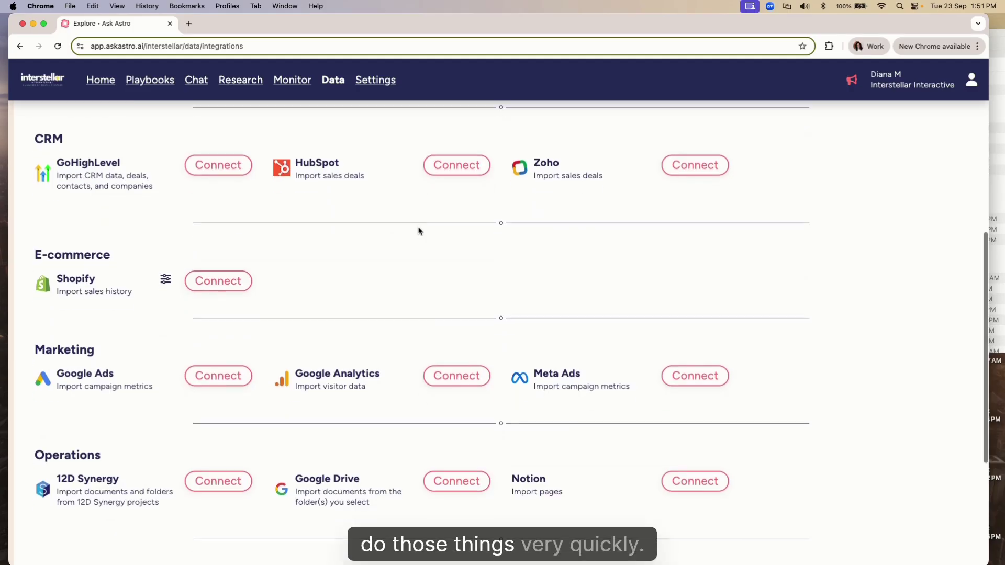
{"action": "scroll", "coordinate": [419, 231], "scroll_direction": "down", "scroll_amount": 4}
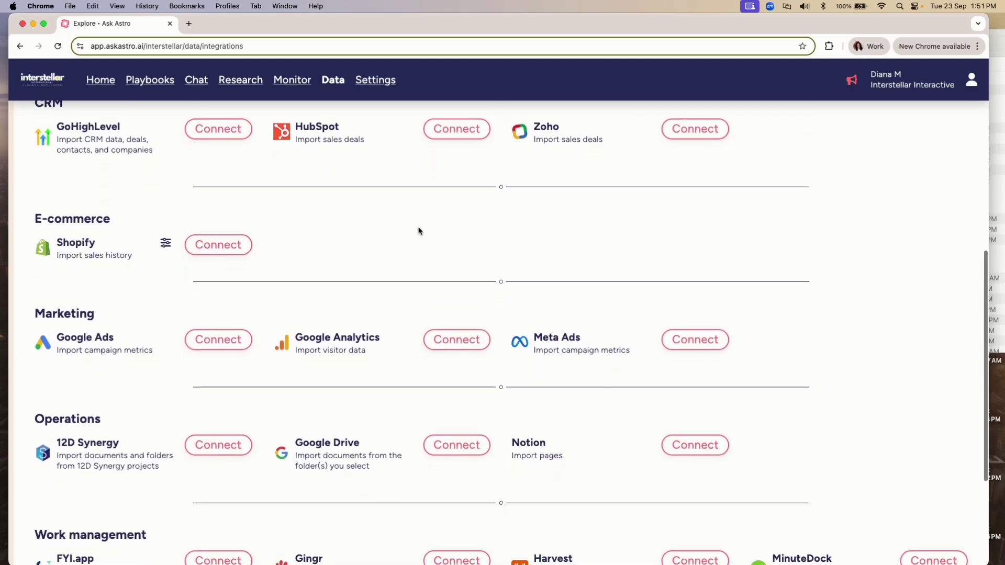
{"action": "scroll", "coordinate": [418, 231], "scroll_direction": "down", "scroll_amount": 3}
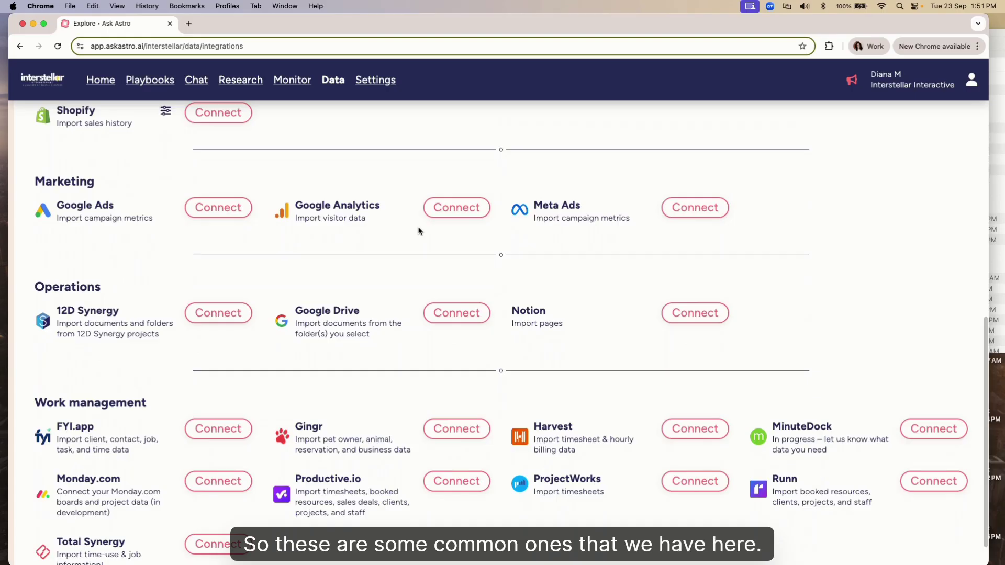
{"action": "scroll", "coordinate": [418, 231], "scroll_direction": "down", "scroll_amount": 2}
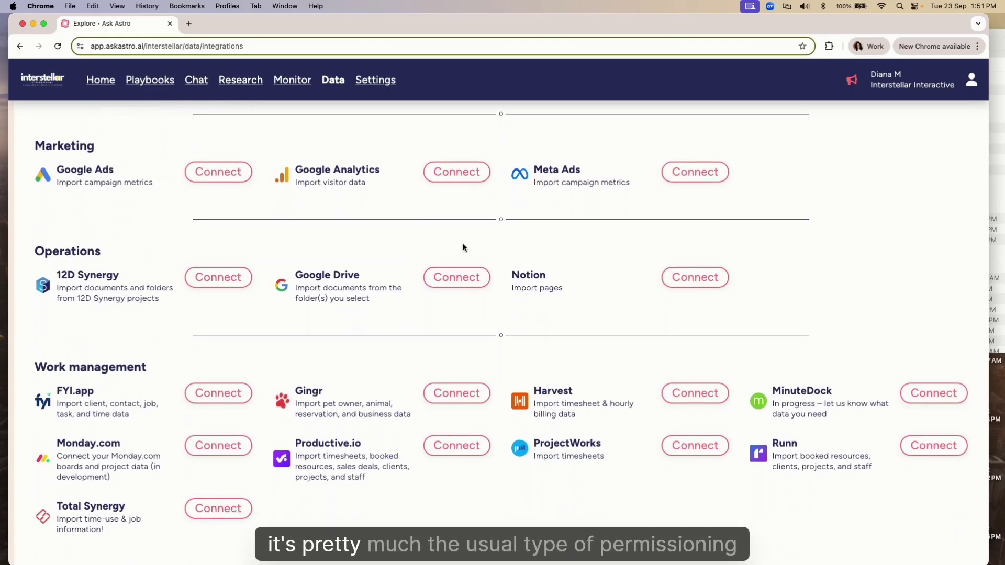
{"action": "scroll", "coordinate": [461, 243], "scroll_direction": "up", "scroll_amount": 3}
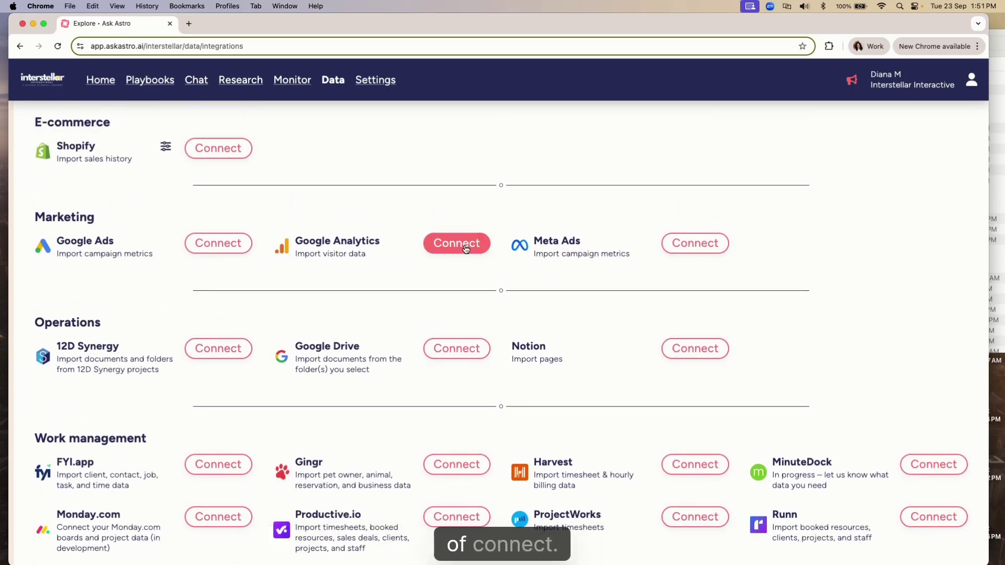
{"action": "scroll", "coordinate": [465, 249], "scroll_direction": "up", "scroll_amount": 5}
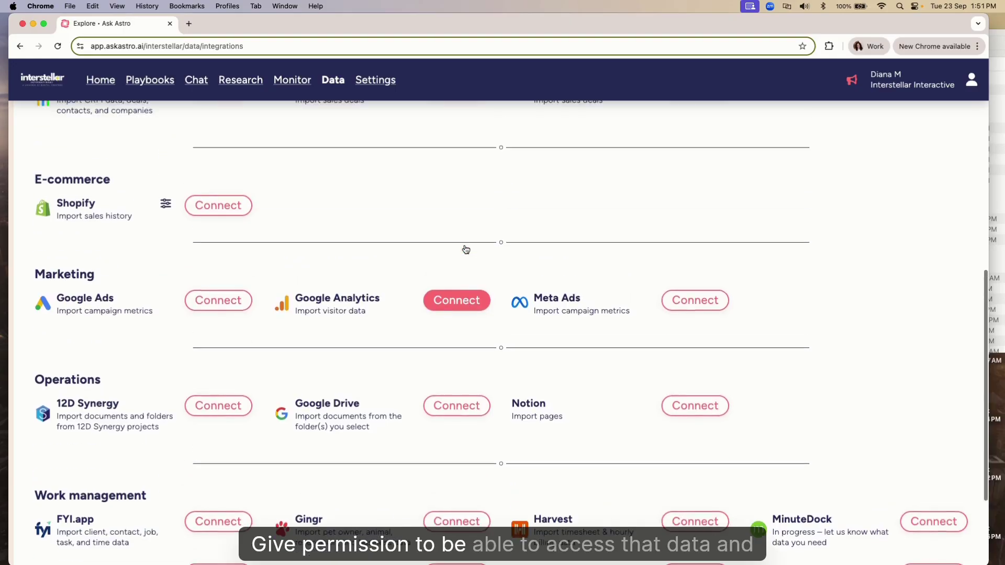
{"action": "scroll", "coordinate": [466, 249], "scroll_direction": "up", "scroll_amount": 7}
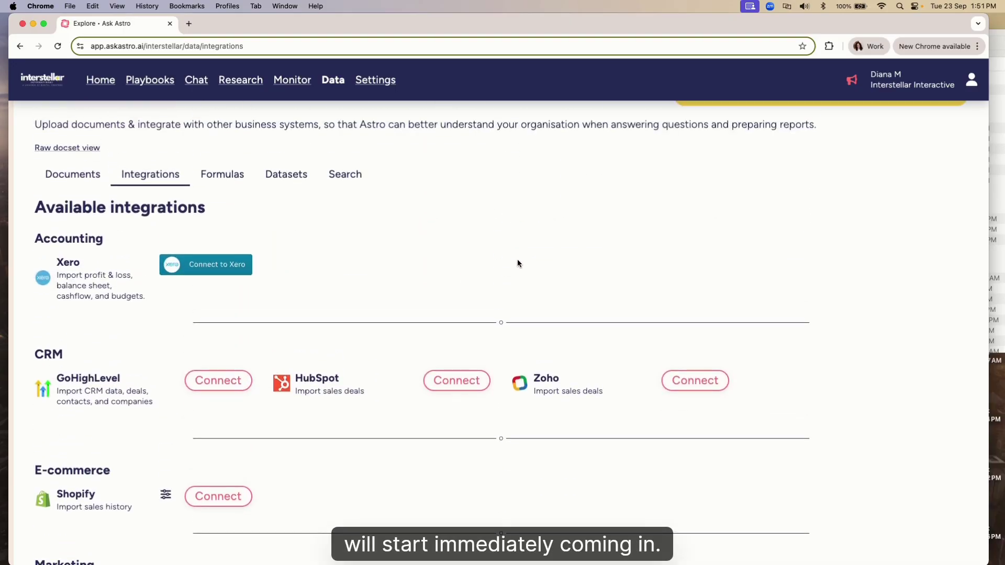
{"action": "scroll", "coordinate": [619, 286], "scroll_direction": "up", "scroll_amount": 1}
{"action": "scroll", "coordinate": [620, 290], "scroll_direction": "up", "scroll_amount": 1}
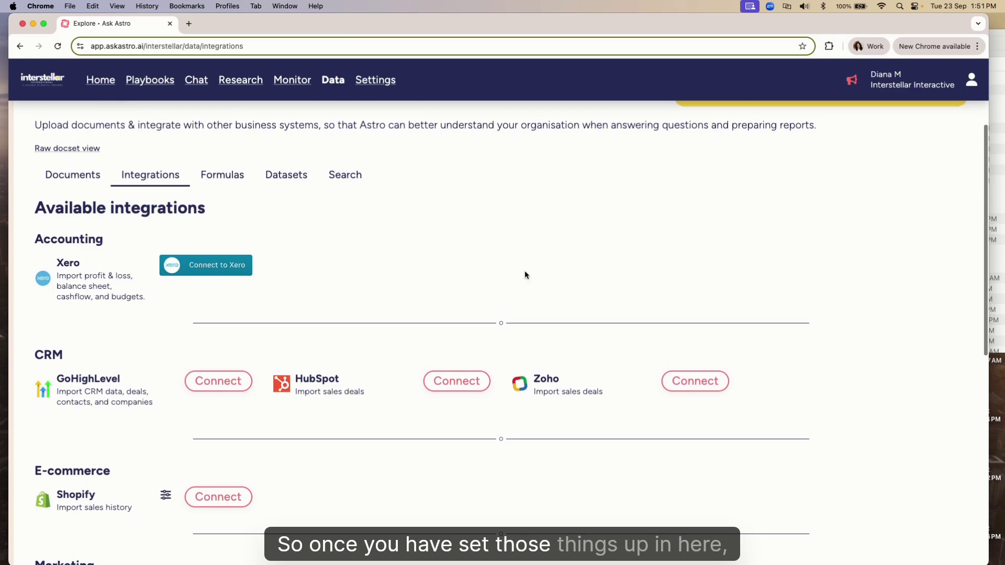
{"action": "scroll", "coordinate": [424, 256], "scroll_direction": "up", "scroll_amount": 1}
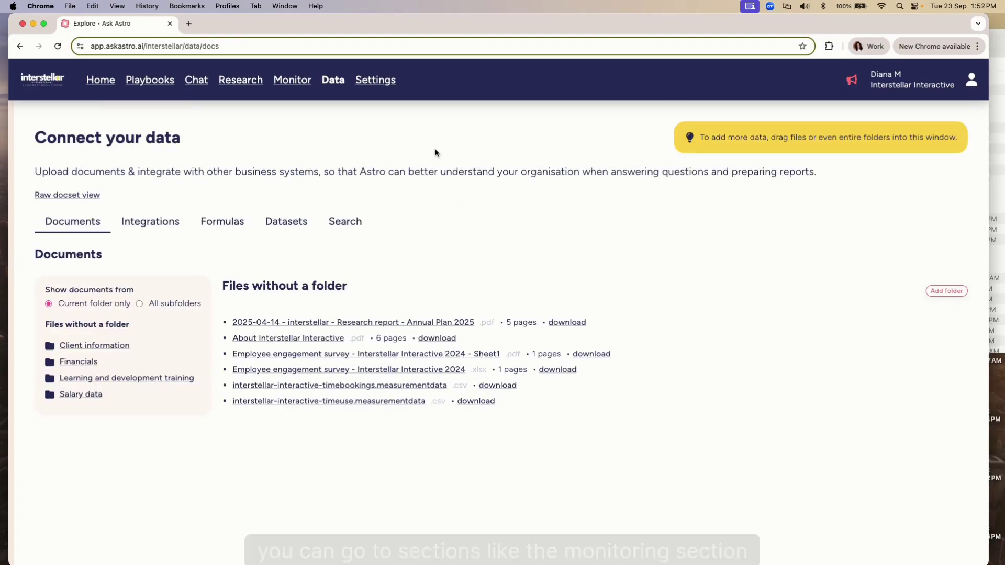
Step: Open the settings of the Board report dashboard in the Monitor section and begin adding a new chart
{"action": "left_click", "coordinate": [292, 79]}
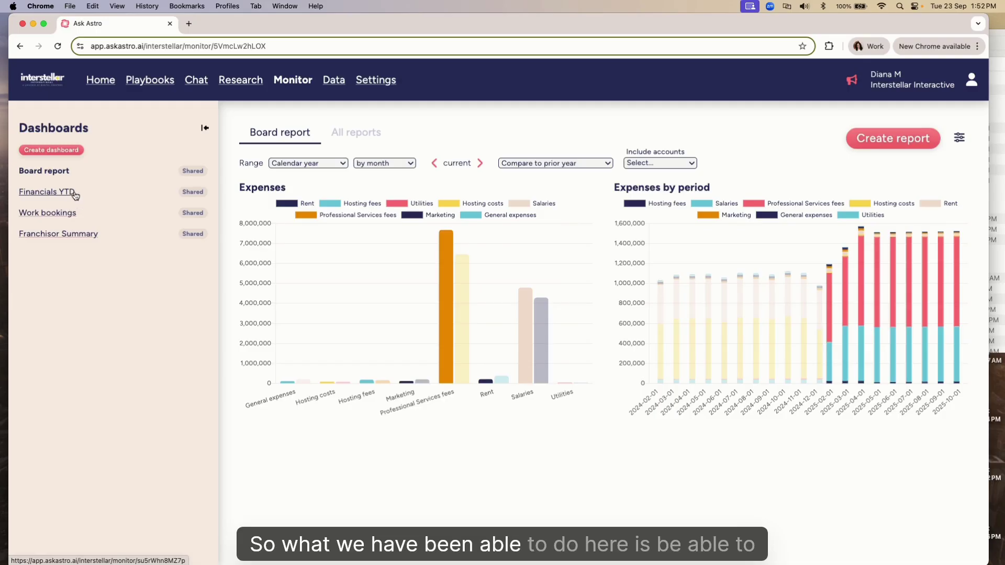
{"action": "left_click", "coordinate": [961, 140]}
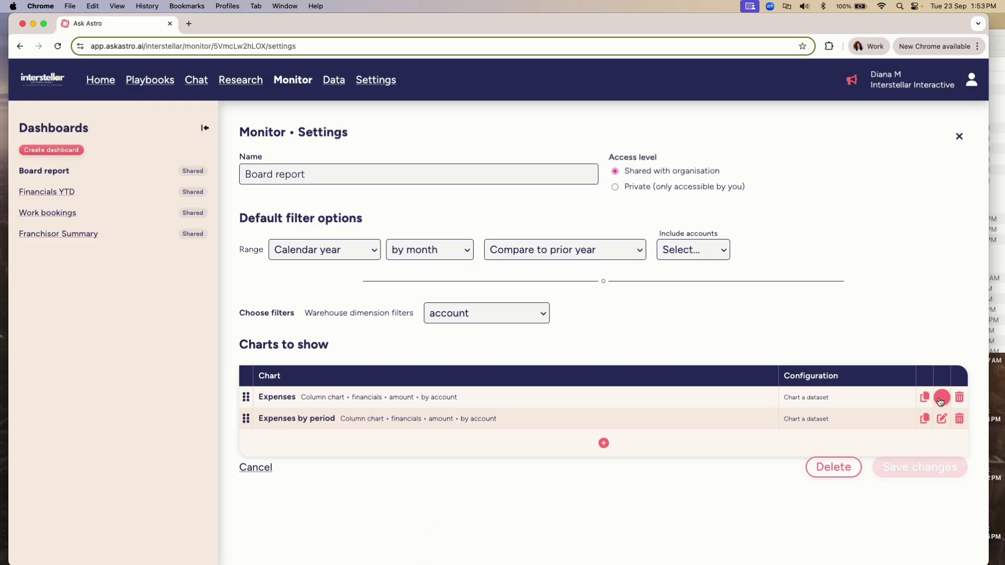
{"action": "left_click", "coordinate": [602, 444]}
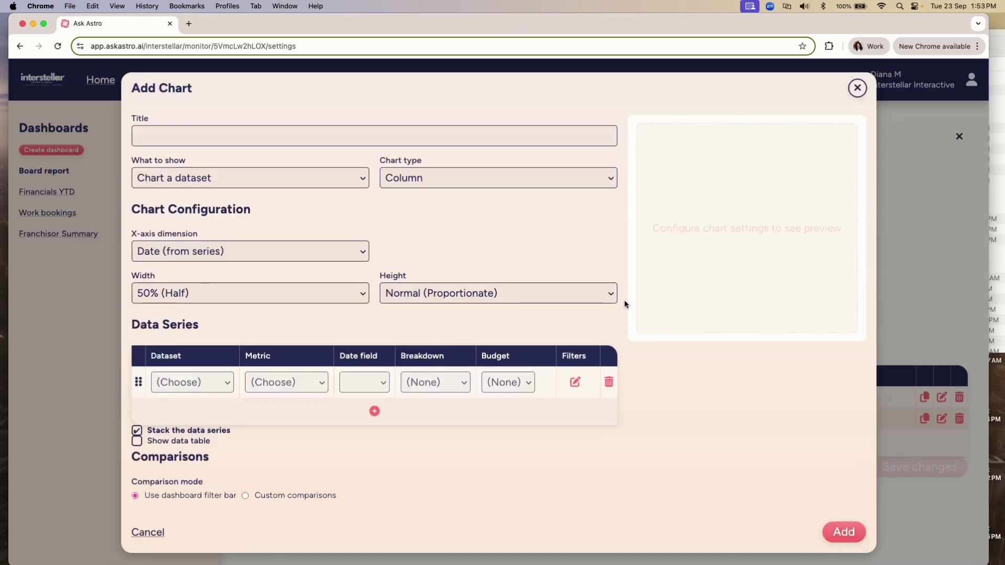
Step: Configure the new chart with the financials dataset, account as X-axis dimension, Amount as metric and the title "Costs"
{"action": "left_click", "coordinate": [364, 141]}
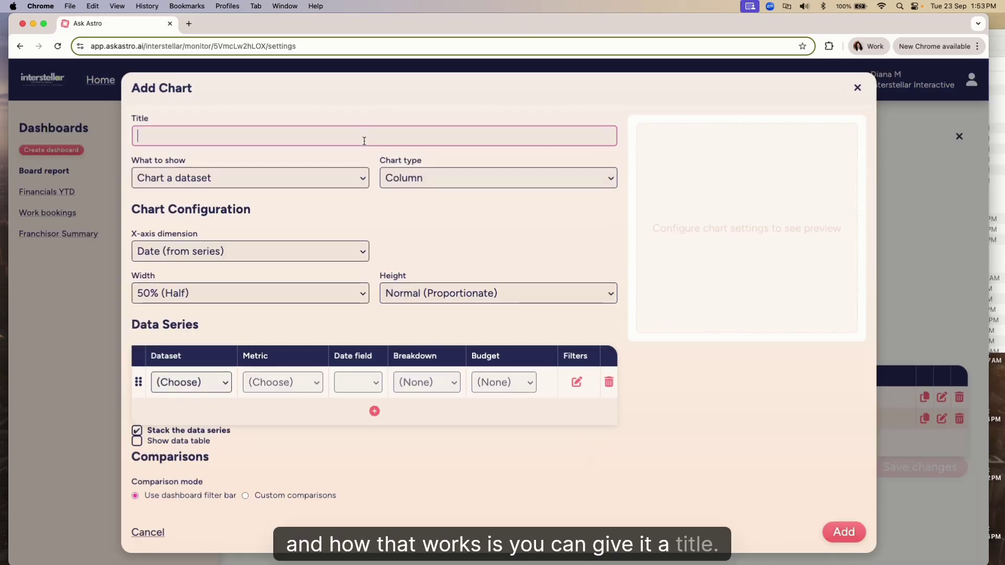
{"action": "left_click", "coordinate": [223, 388]}
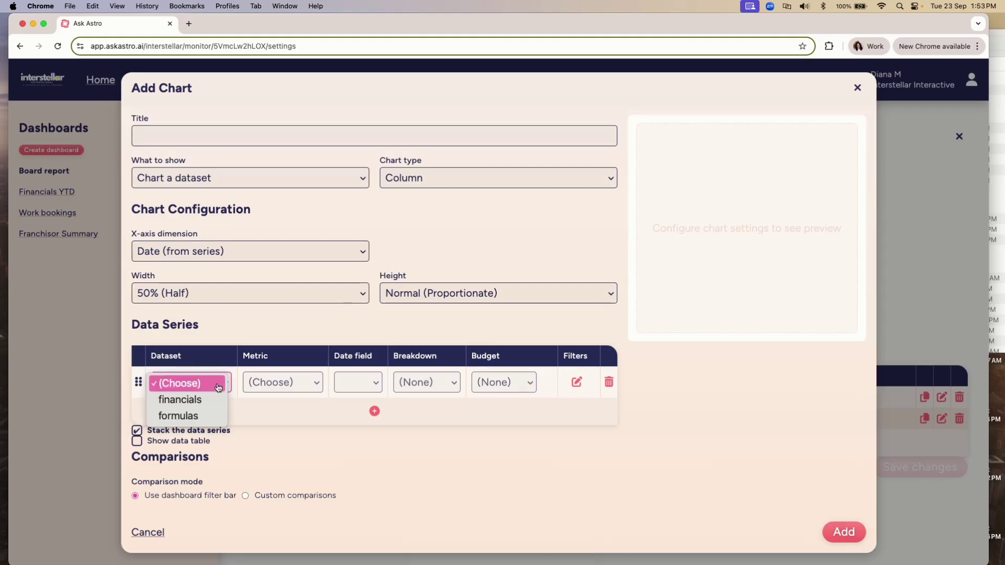
{"action": "left_click", "coordinate": [181, 397]}
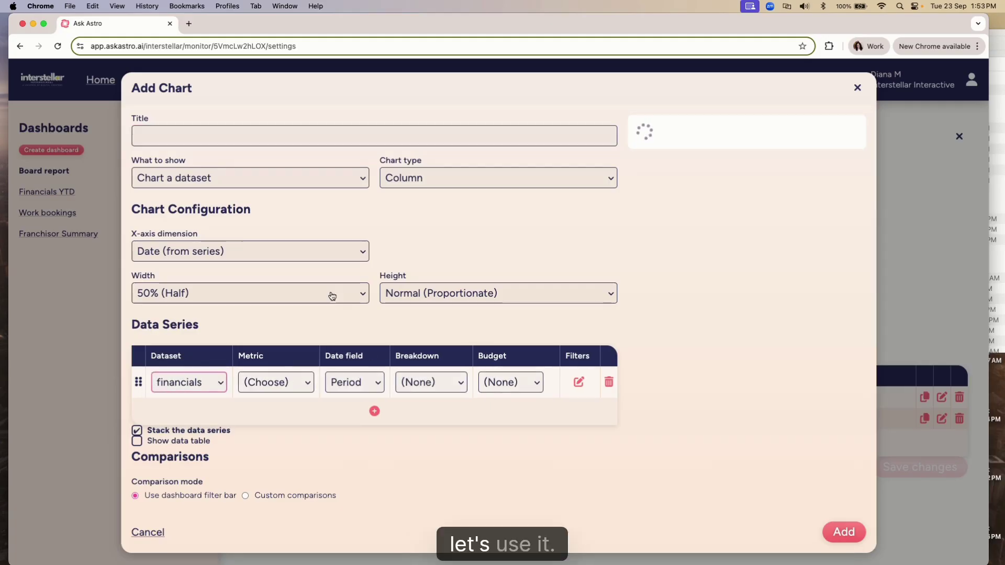
{"action": "left_click", "coordinate": [332, 252]}
{"action": "left_click", "coordinate": [324, 269]}
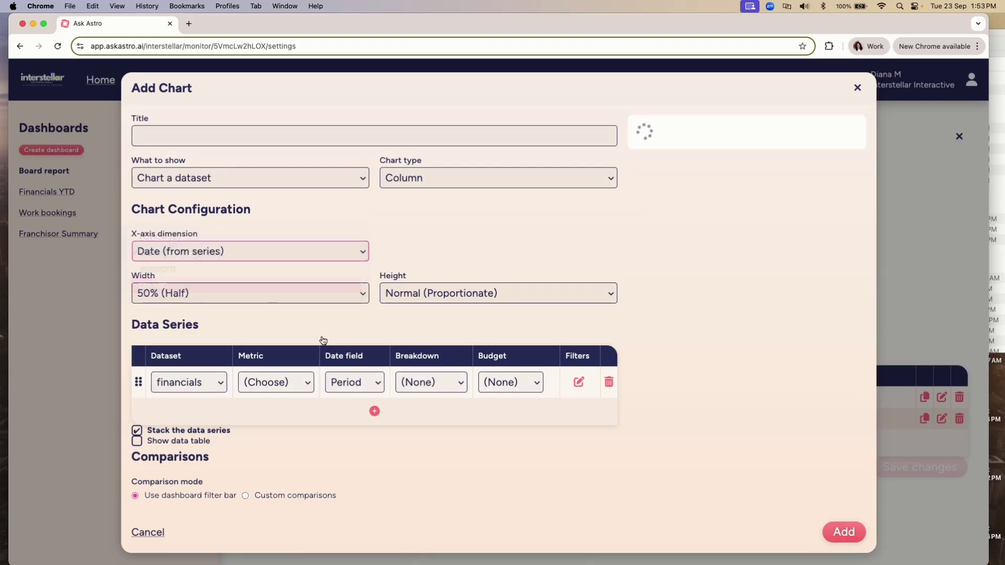
{"action": "left_click", "coordinate": [298, 382]}
{"action": "left_click", "coordinate": [290, 399]}
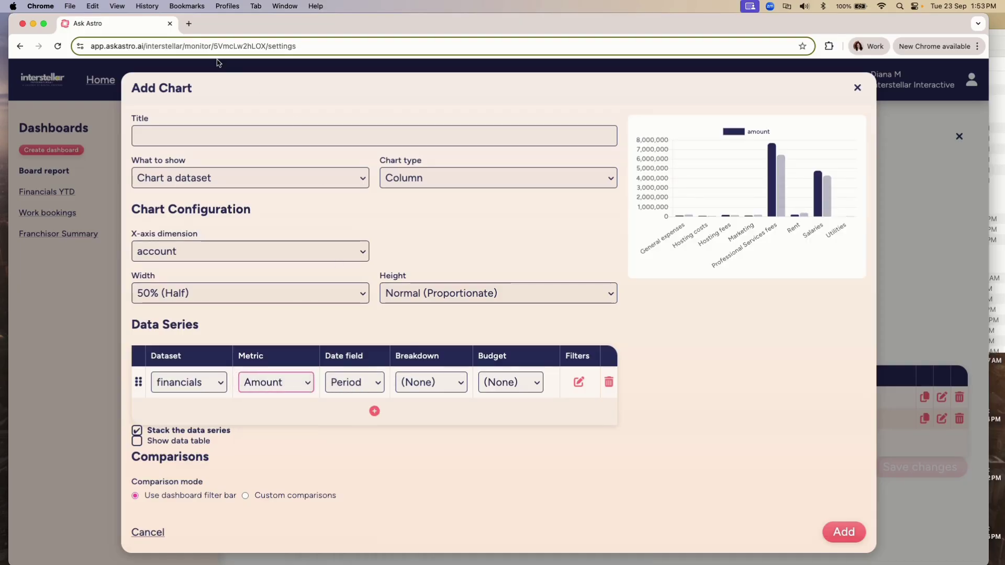
{"action": "left_click", "coordinate": [209, 127]}
{"action": "type", "text": "Costs"}
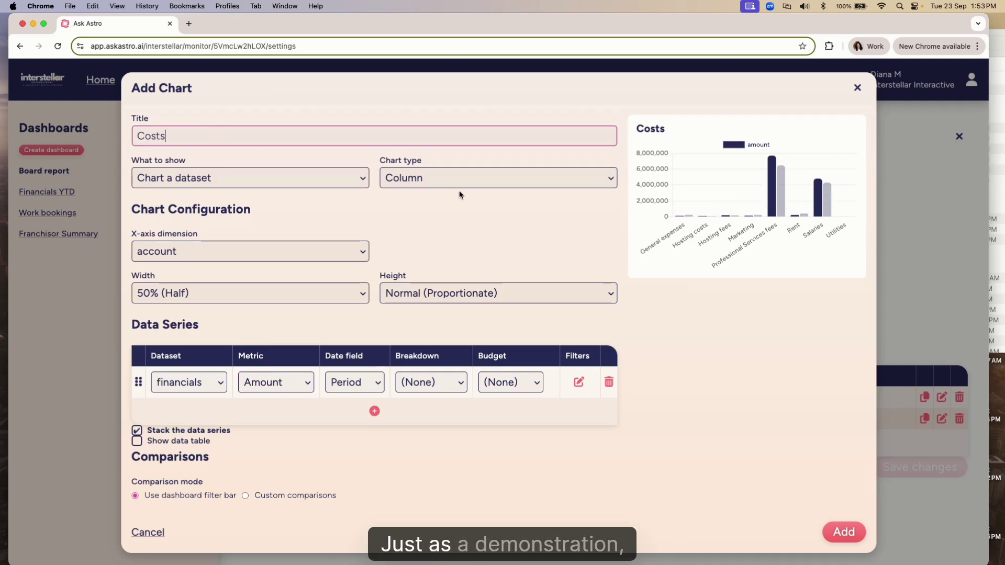
Step: Try the Account breakdown and the data table display in the Costs chart preview, resetting each one
{"action": "left_click", "coordinate": [431, 385]}
{"action": "left_click", "coordinate": [419, 400]}
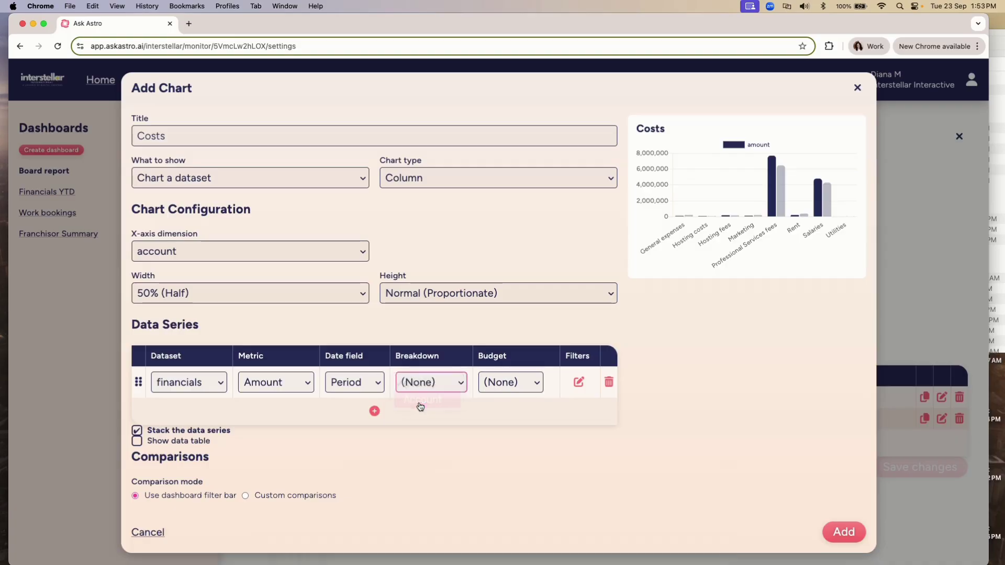
{"action": "left_click", "coordinate": [423, 383]}
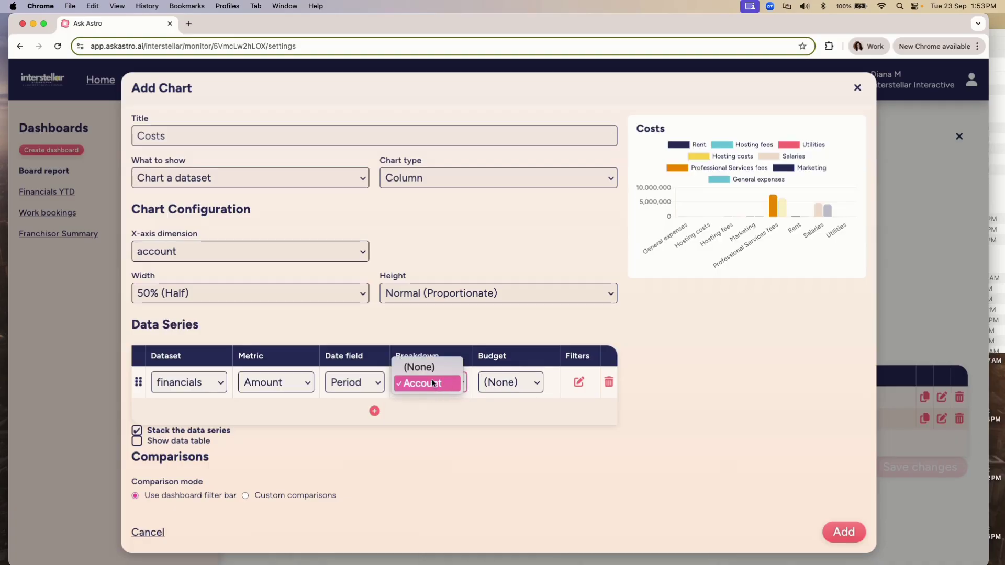
{"action": "left_click", "coordinate": [426, 369]}
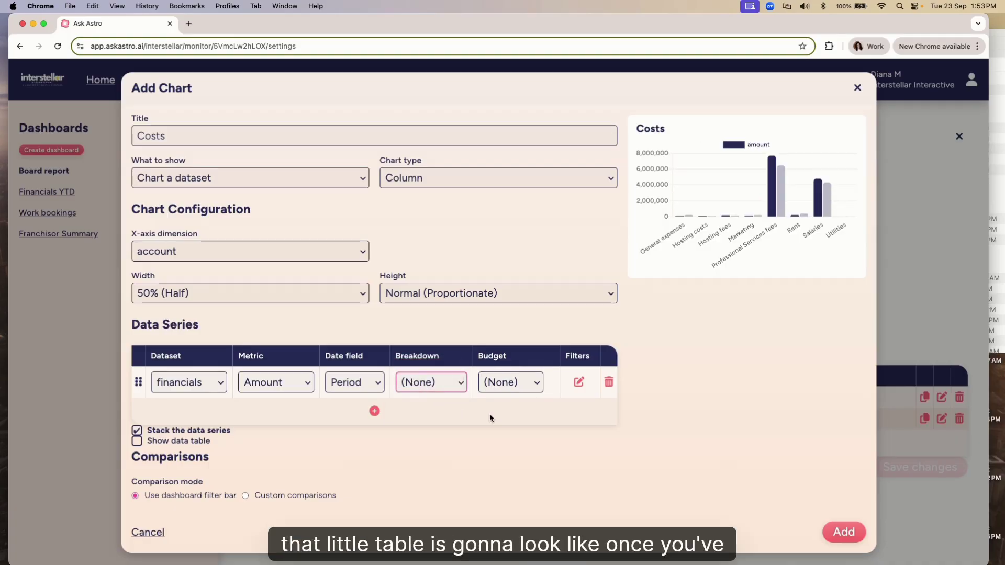
{"action": "left_click", "coordinate": [137, 441]}
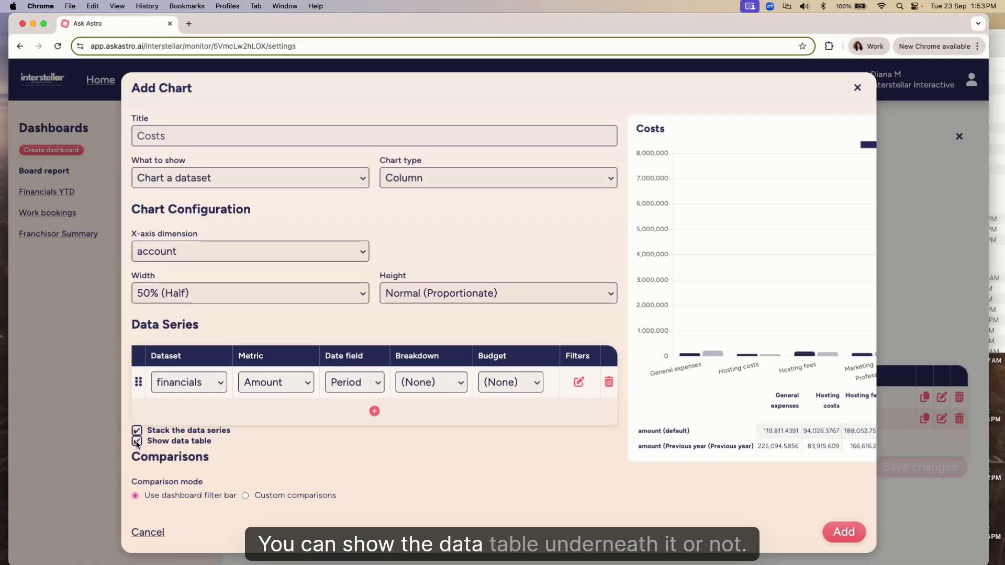
{"action": "left_click", "coordinate": [137, 441]}
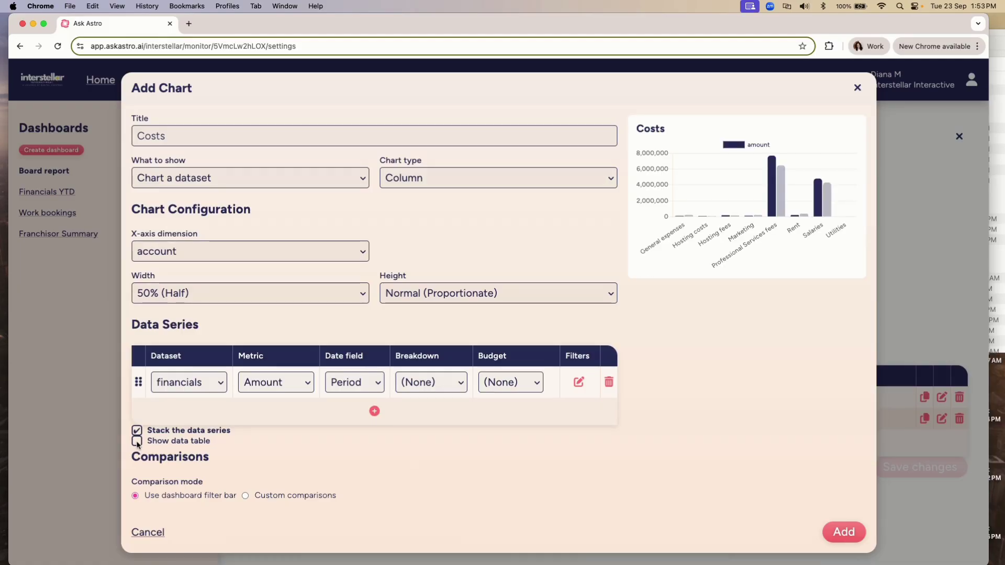
Step: Keep the Column chart type, add the Costs chart to the Board report and save the dashboard changes
{"action": "left_click", "coordinate": [471, 173]}
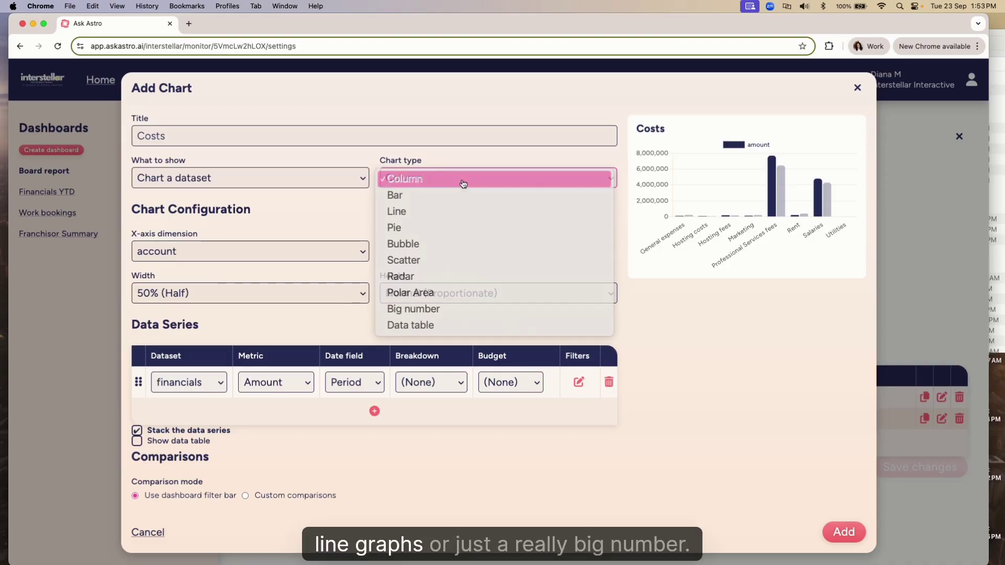
{"action": "left_click", "coordinate": [460, 180]}
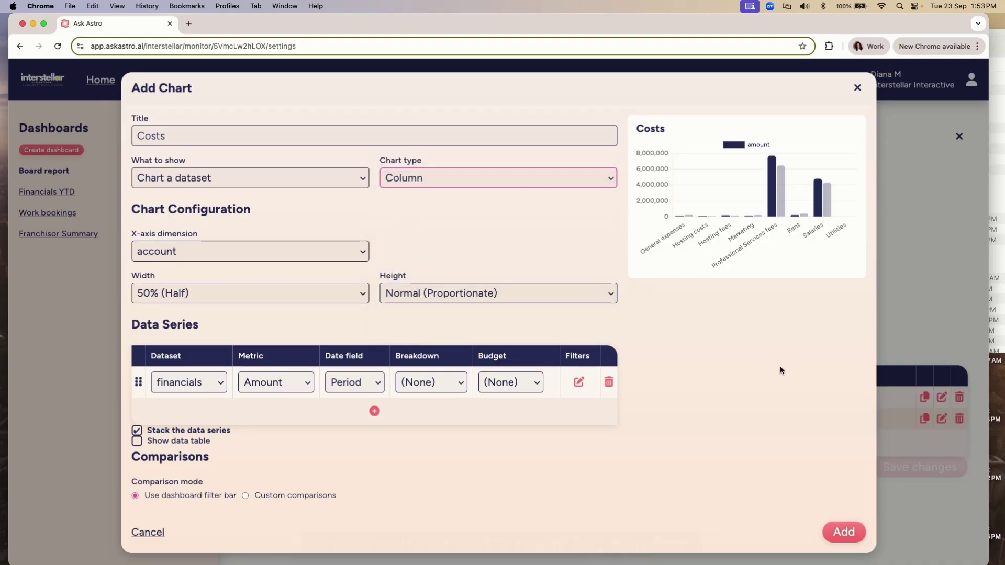
{"action": "left_click", "coordinate": [840, 531]}
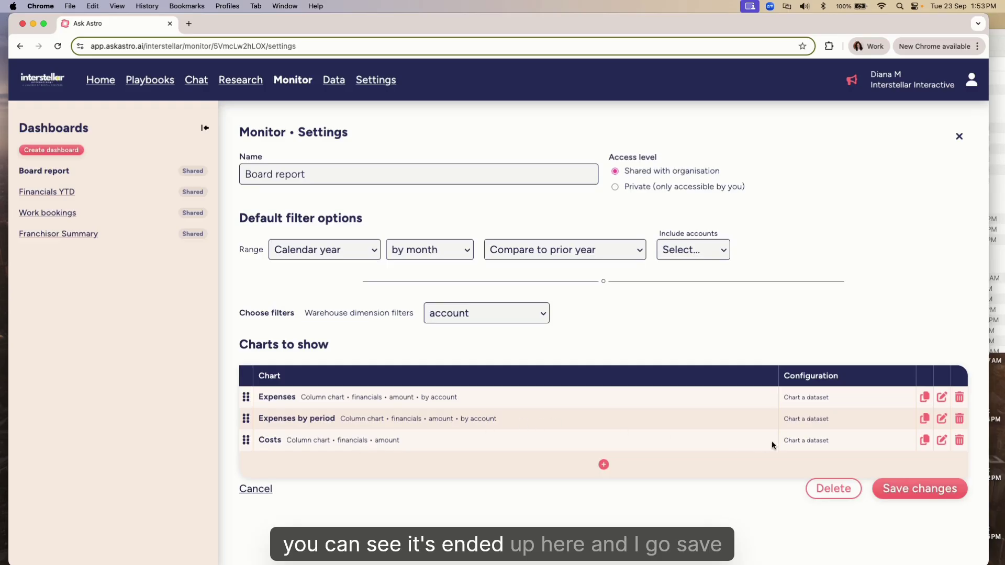
{"action": "left_click", "coordinate": [896, 489]}
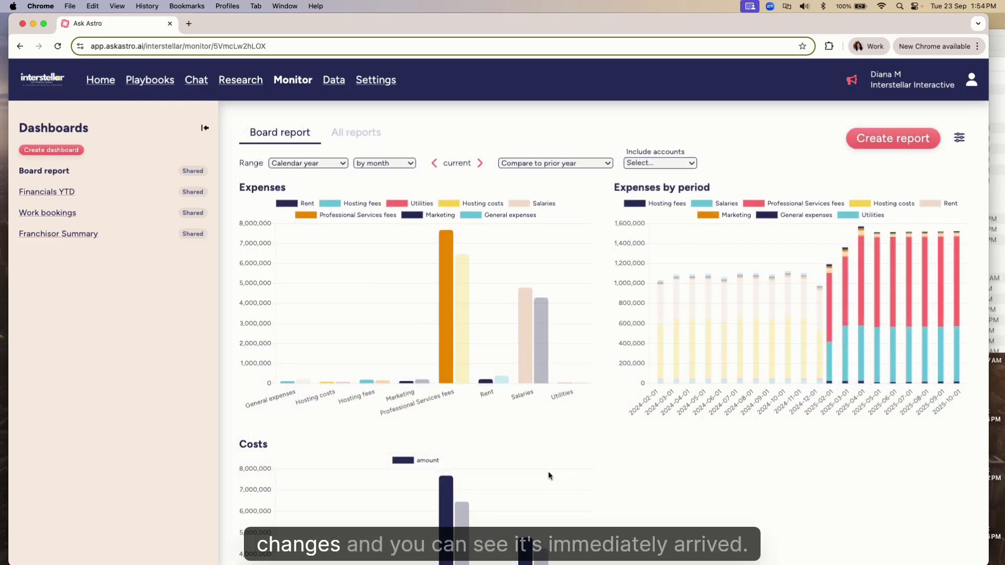
Step: Examine the Costs chart on the Board report dashboard and look through the comparison and included-accounts filter options
{"action": "scroll", "coordinate": [548, 473], "scroll_direction": "down", "scroll_amount": 3}
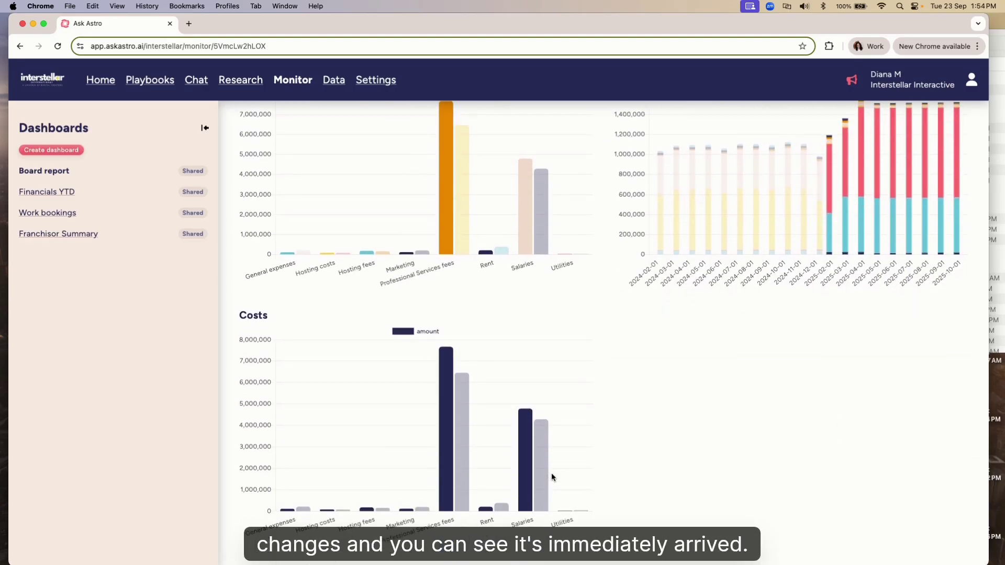
{"action": "scroll", "coordinate": [570, 479], "scroll_direction": "up", "scroll_amount": 1}
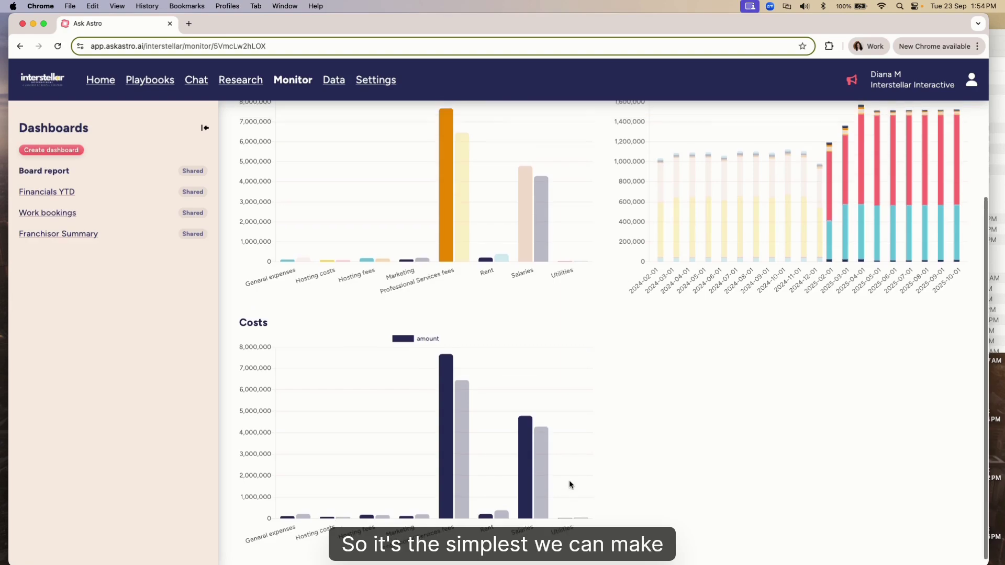
{"action": "scroll", "coordinate": [569, 480], "scroll_direction": "up", "scroll_amount": 3}
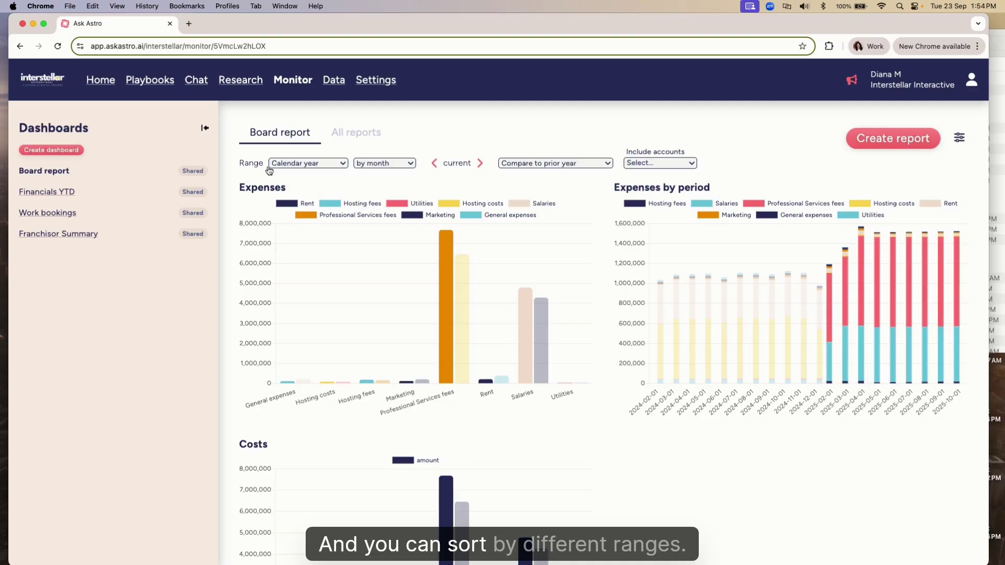
{"action": "left_click", "coordinate": [580, 164]}
{"action": "left_click", "coordinate": [580, 164]}
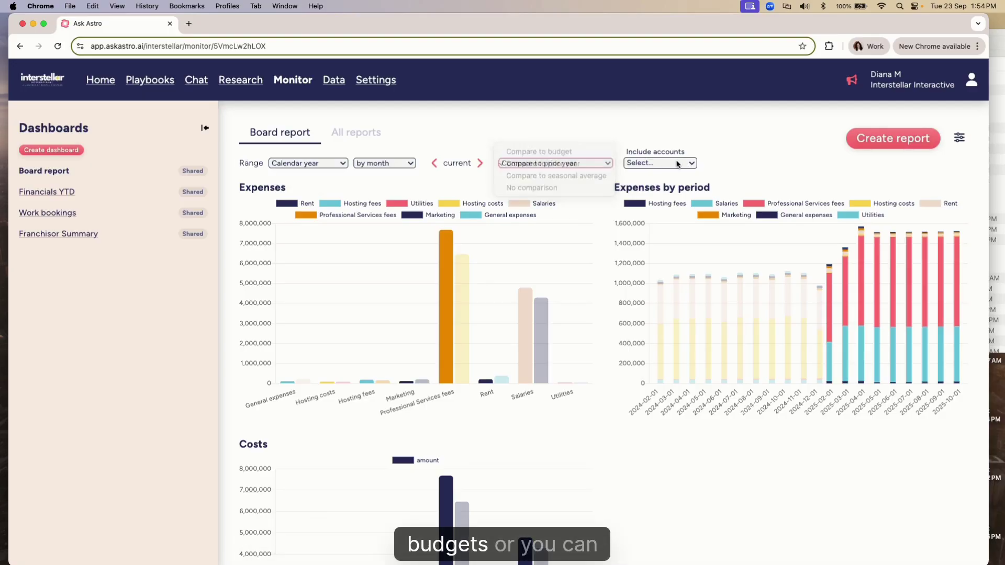
{"action": "left_click", "coordinate": [660, 163]}
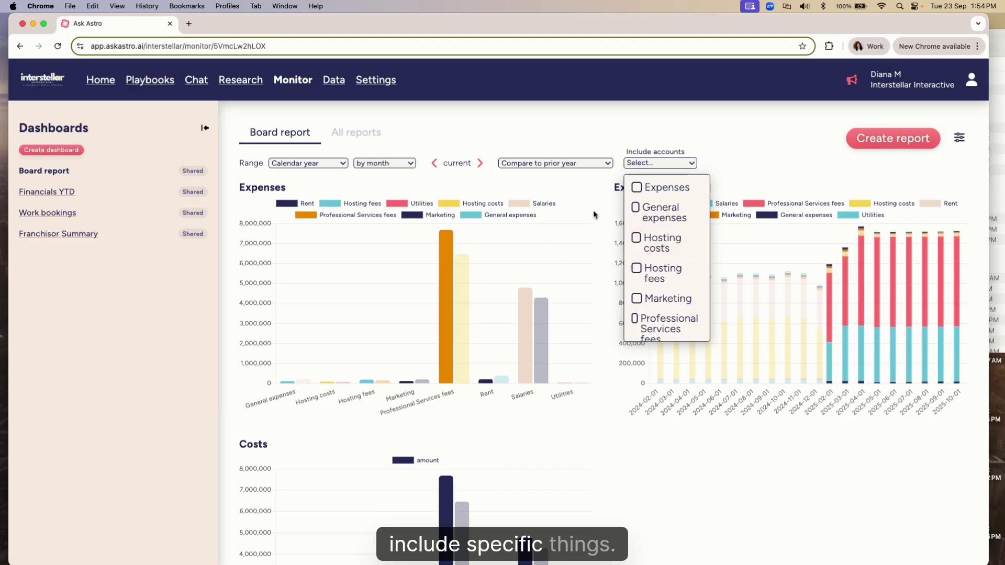
{"action": "left_click", "coordinate": [744, 155]}
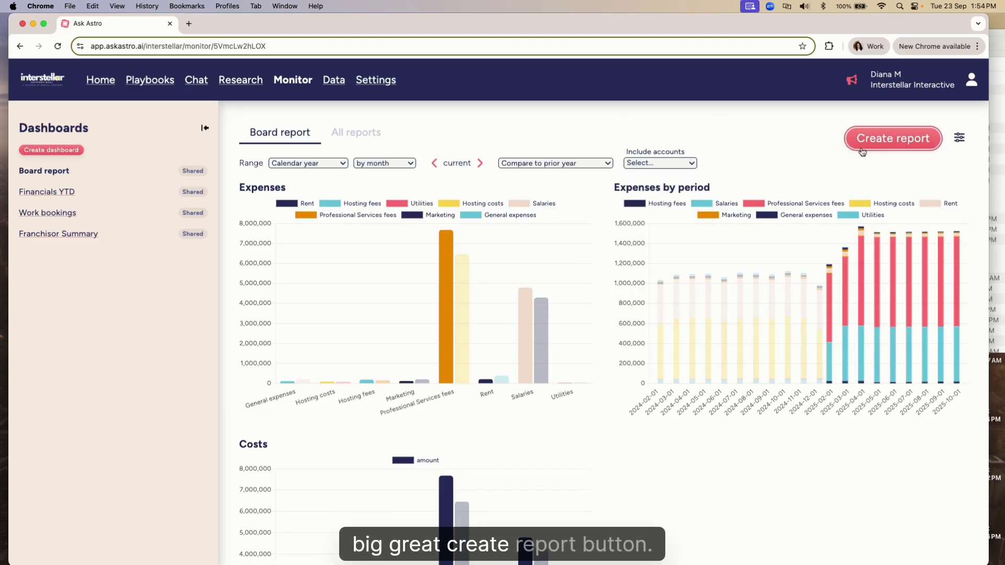
Step: Create a report from the Board report dashboard and open the resulting 23 Sep report
{"action": "left_click", "coordinate": [897, 138]}
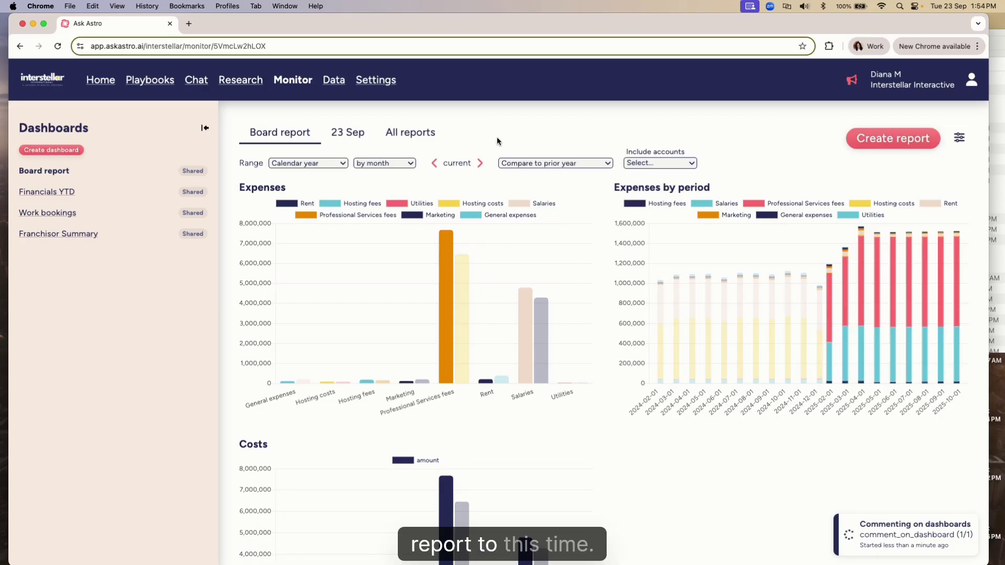
{"action": "left_click", "coordinate": [414, 135]}
{"action": "left_click", "coordinate": [363, 134]}
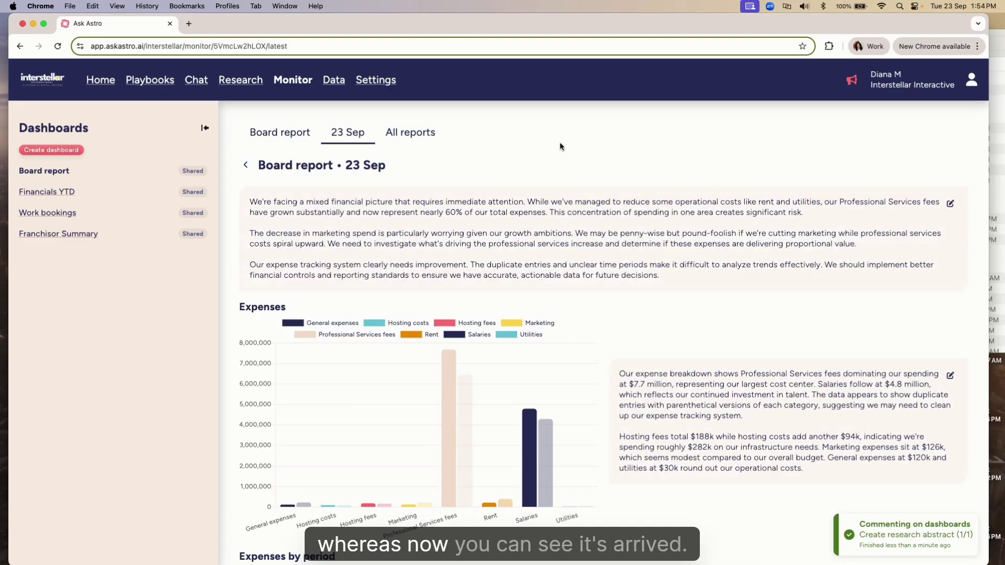
Step: Explore the text editing and suggestion options for the 23 Sep report's summary, closing the editor without changes
{"action": "left_click", "coordinate": [943, 205]}
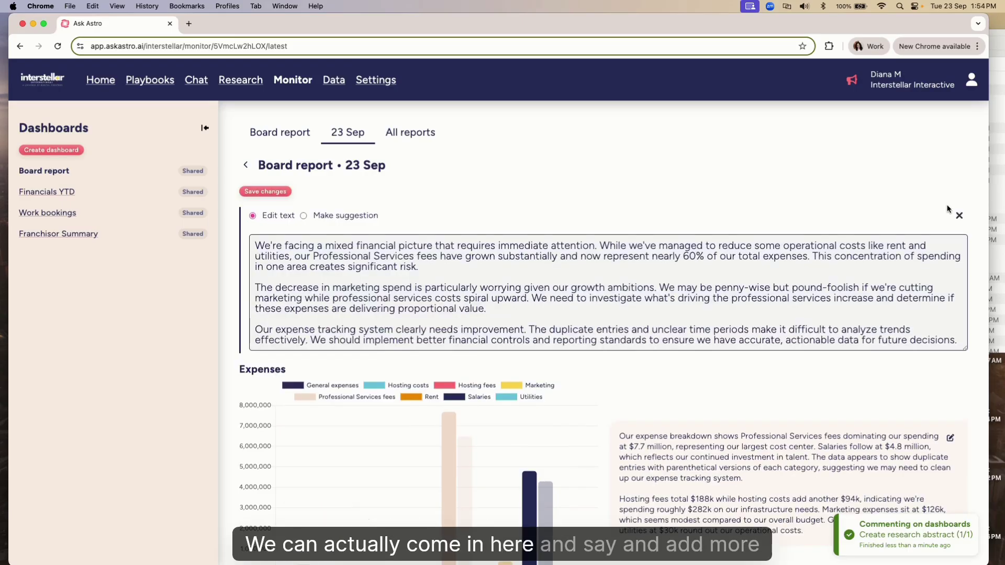
{"action": "left_click", "coordinate": [255, 245]}
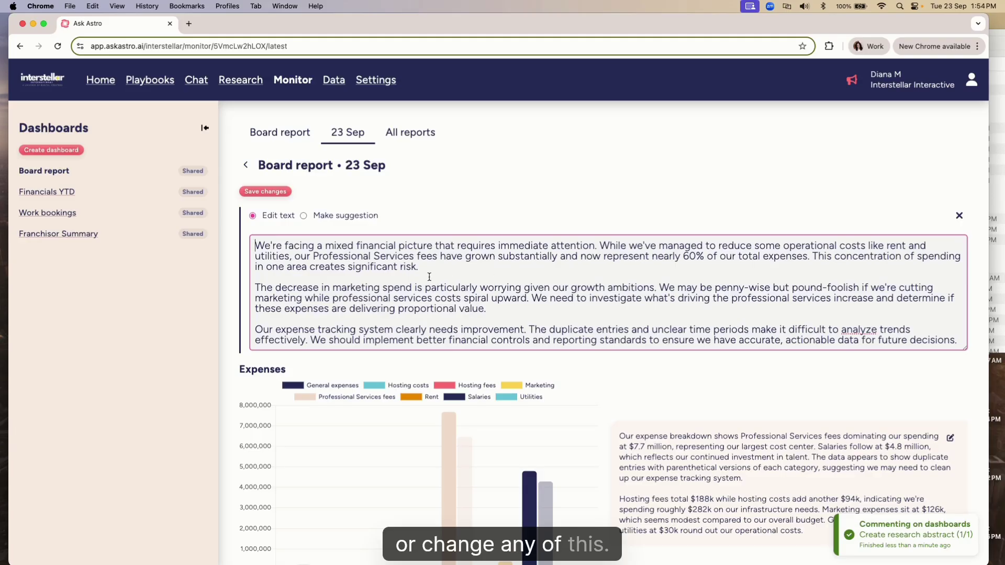
{"action": "left_click", "coordinate": [338, 216]}
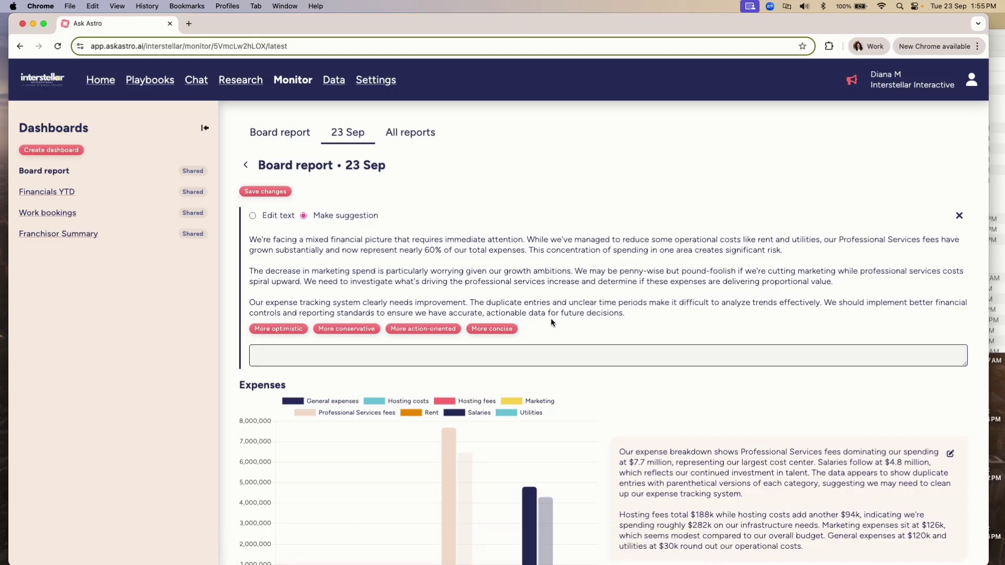
{"action": "scroll", "coordinate": [559, 272], "scroll_direction": "down", "scroll_amount": 2}
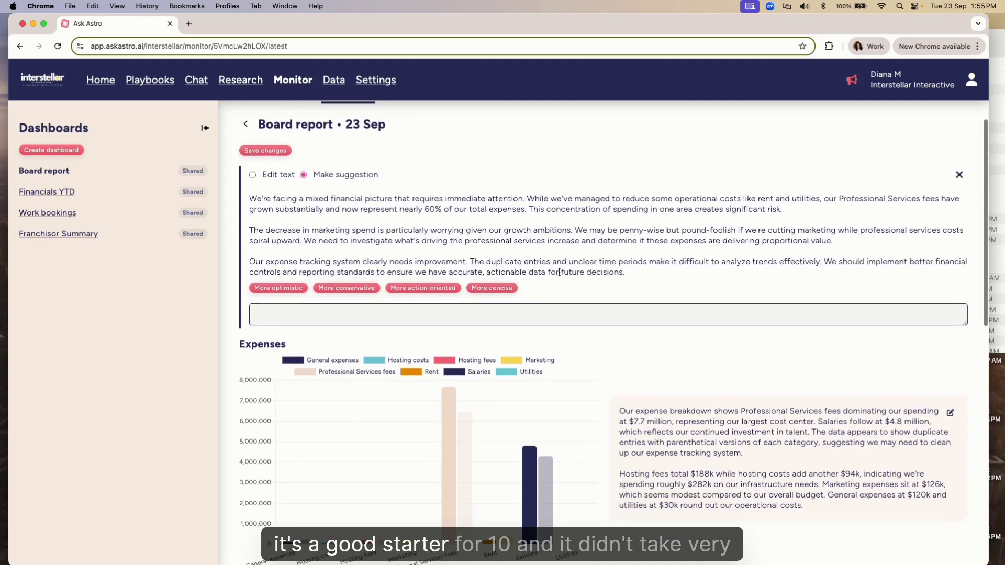
{"action": "scroll", "coordinate": [559, 272], "scroll_direction": "up", "scroll_amount": 2}
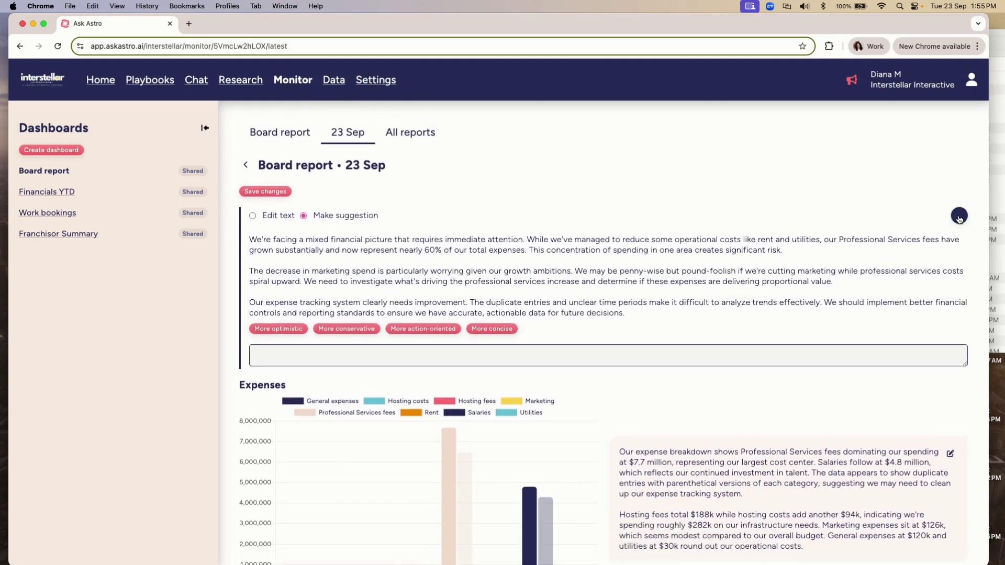
{"action": "left_click", "coordinate": [959, 216]}
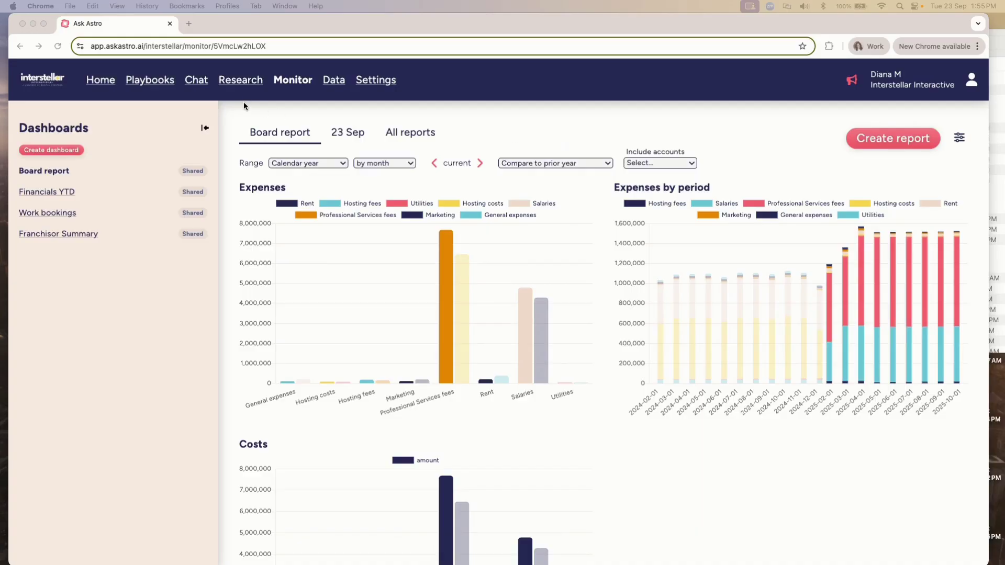
Step: Open the Research section's competitor analysis of UK digital agencies offering virtual and augmented reality experiences and highlight its title
{"action": "left_click", "coordinate": [241, 82]}
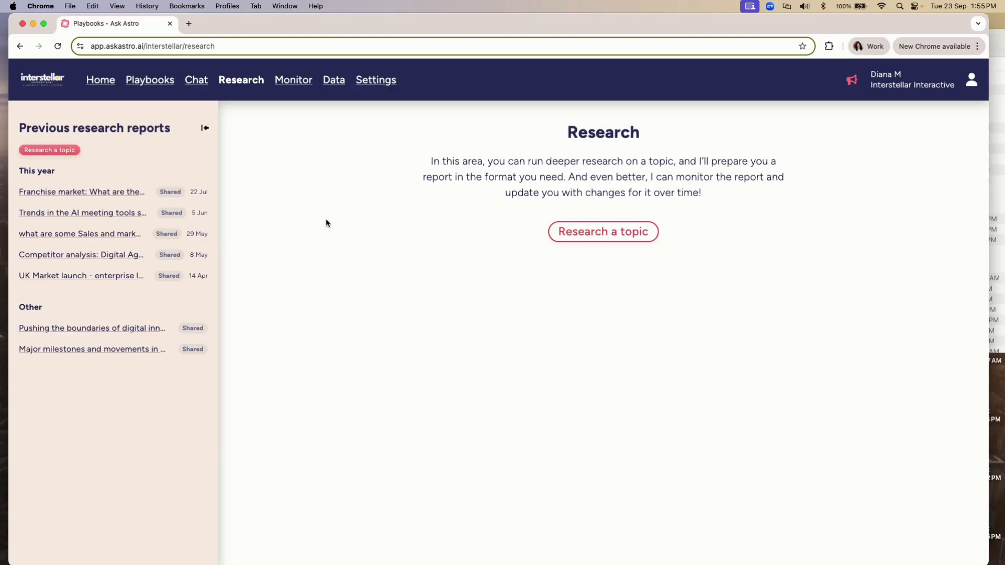
{"action": "left_click", "coordinate": [135, 254]}
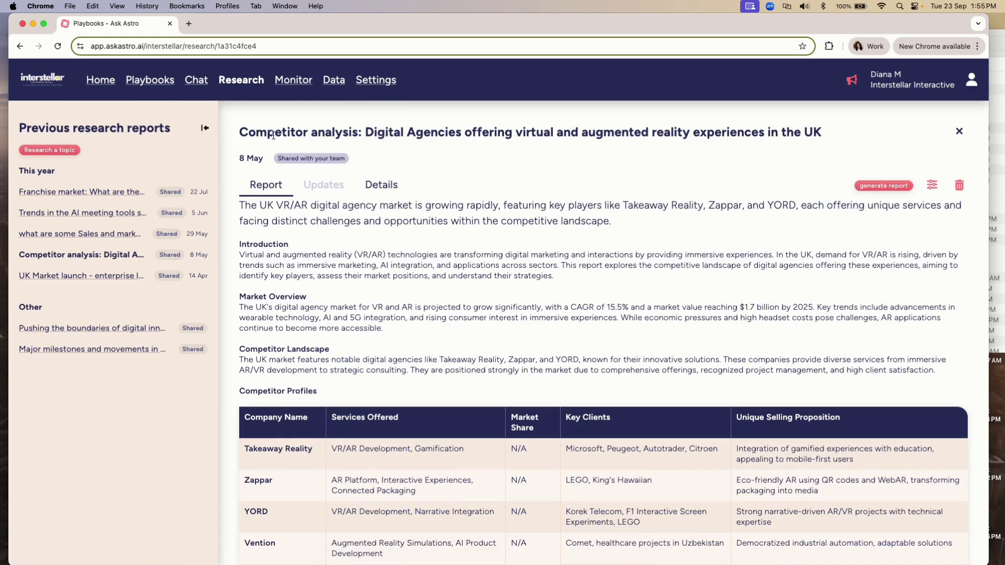
{"action": "left_click_drag", "start_coordinate": [240, 132], "coordinate": [822, 125]}
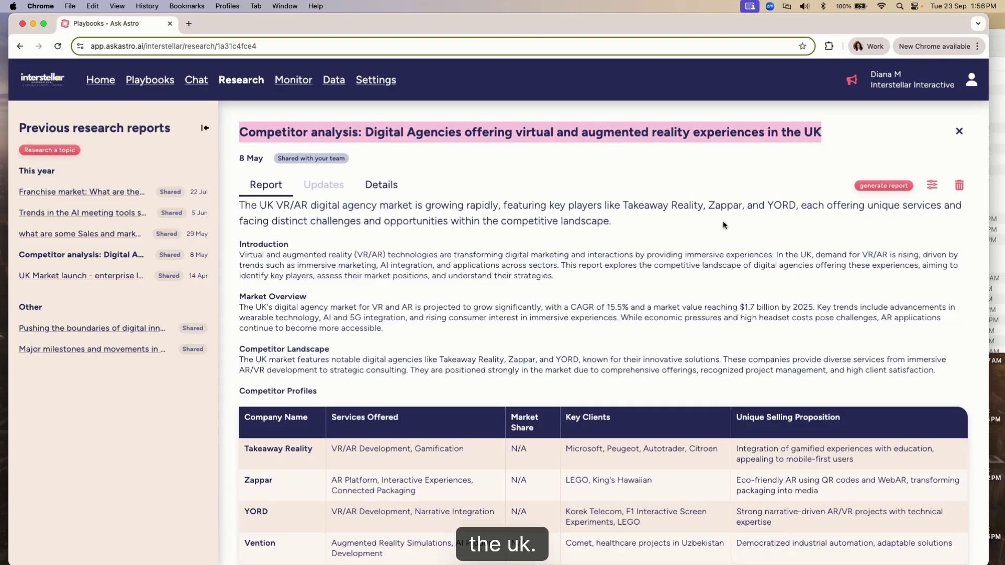
Step: Examine the competitor analysis report's tables and the details of the questions answered to prepare it
{"action": "scroll", "coordinate": [723, 224], "scroll_direction": "down", "scroll_amount": 2}
{"action": "scroll", "coordinate": [724, 224], "scroll_direction": "down", "scroll_amount": 8}
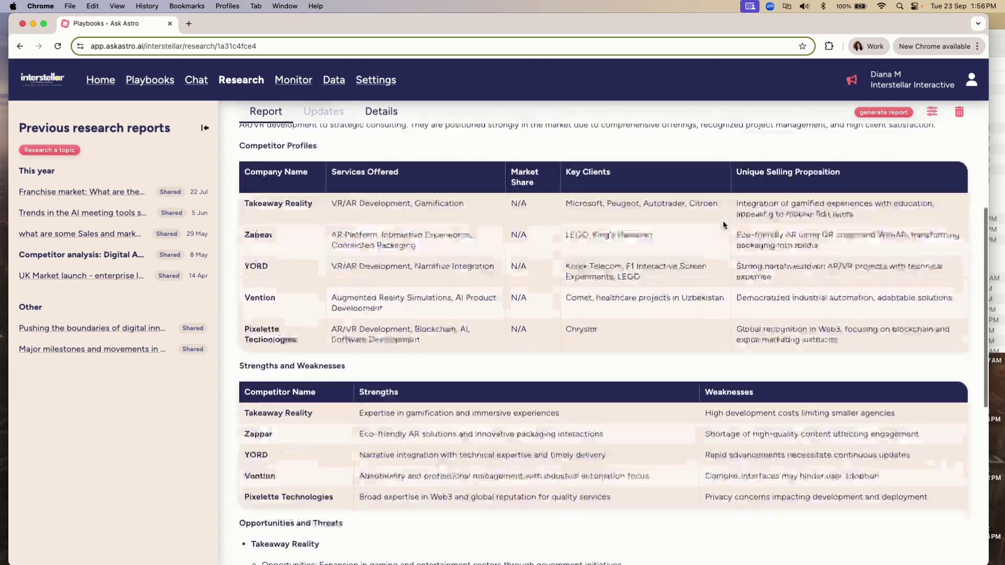
{"action": "scroll", "coordinate": [723, 224], "scroll_direction": "up", "scroll_amount": 10}
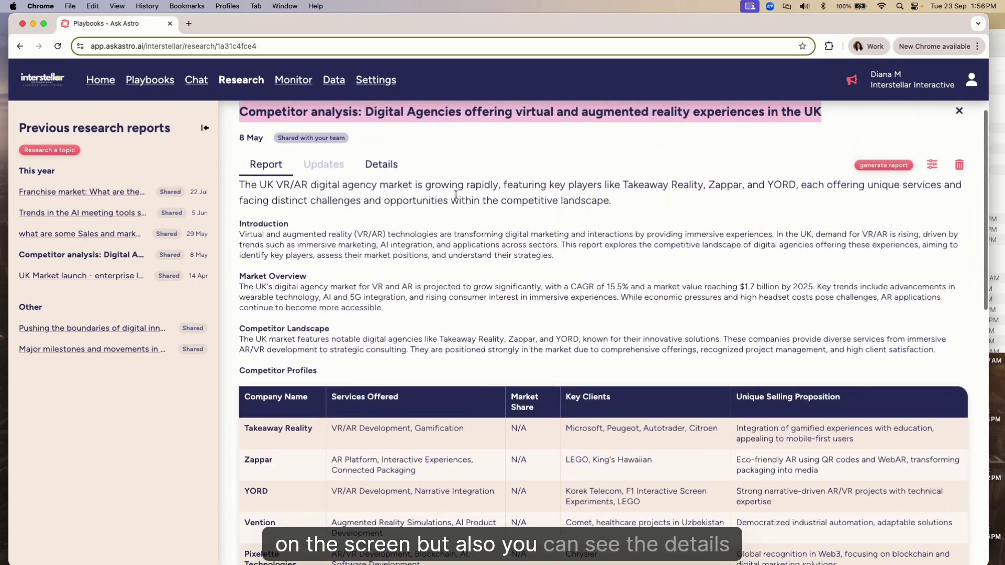
{"action": "left_click", "coordinate": [382, 165]}
{"action": "scroll", "coordinate": [746, 260], "scroll_direction": "down", "scroll_amount": 6}
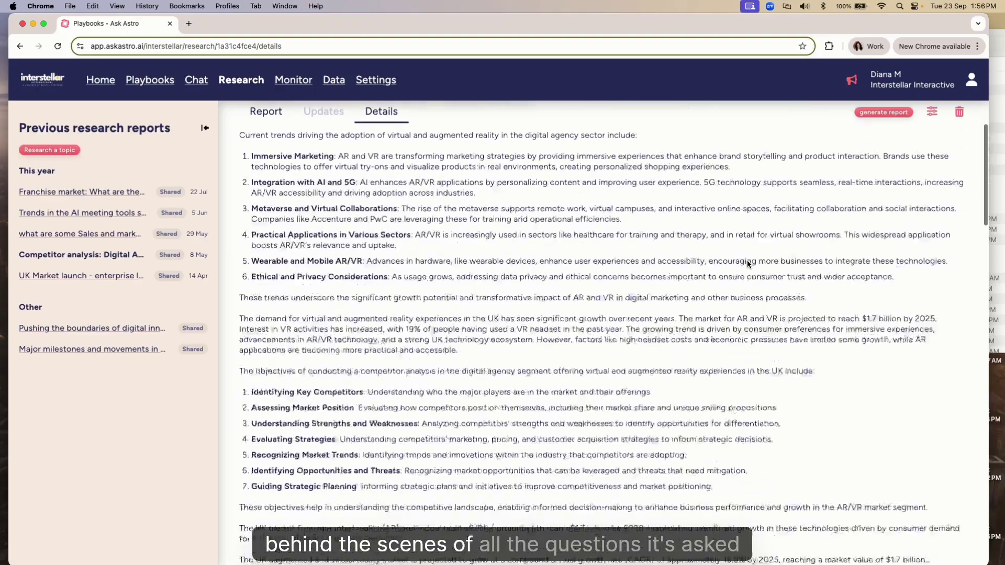
{"action": "scroll", "coordinate": [746, 260], "scroll_direction": "down", "scroll_amount": 4}
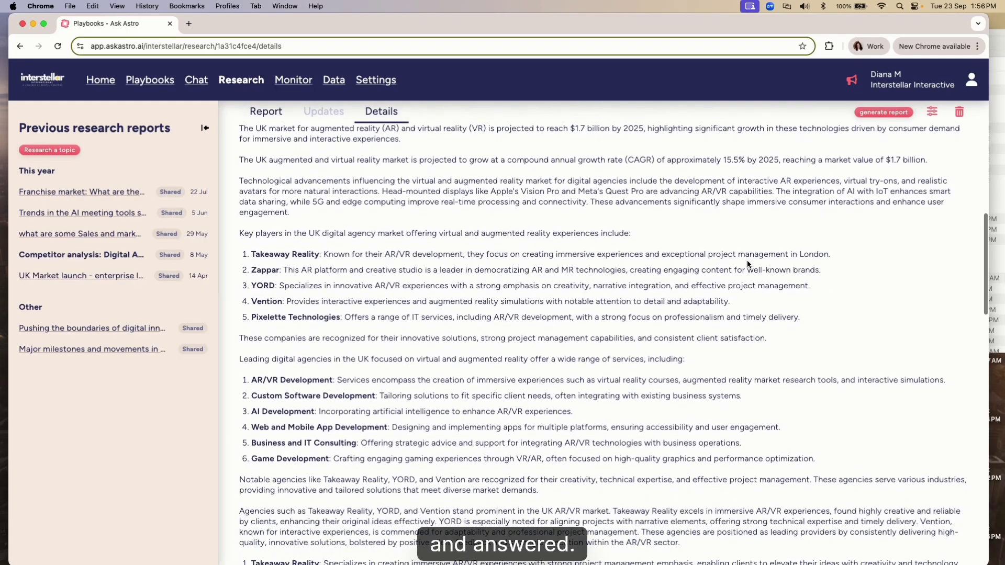
{"action": "scroll", "coordinate": [746, 260], "scroll_direction": "up", "scroll_amount": 10}
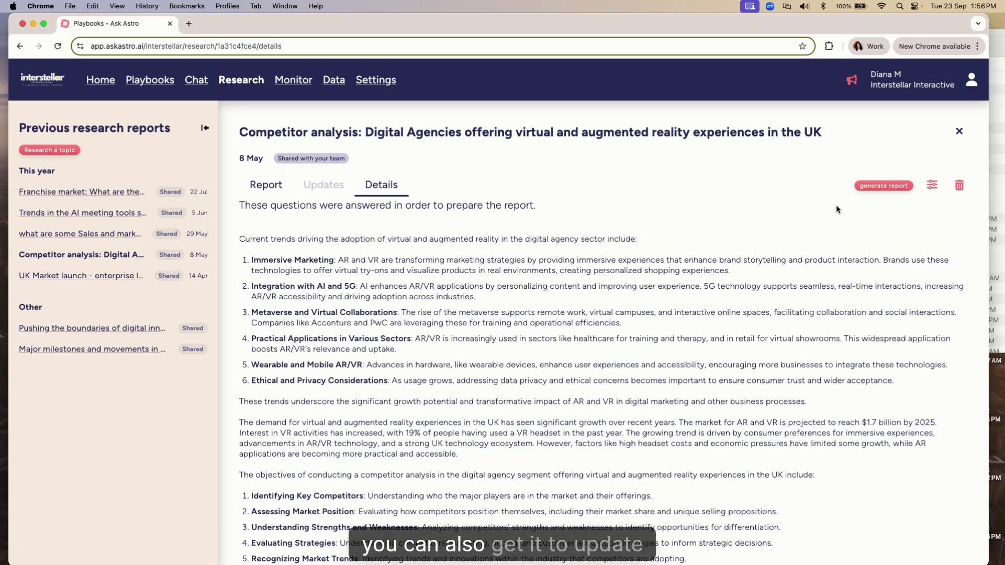
Step: View the new analysis form, and read the dated updates of the report on trends in the AI meeting tools space
{"action": "left_click", "coordinate": [49, 149]}
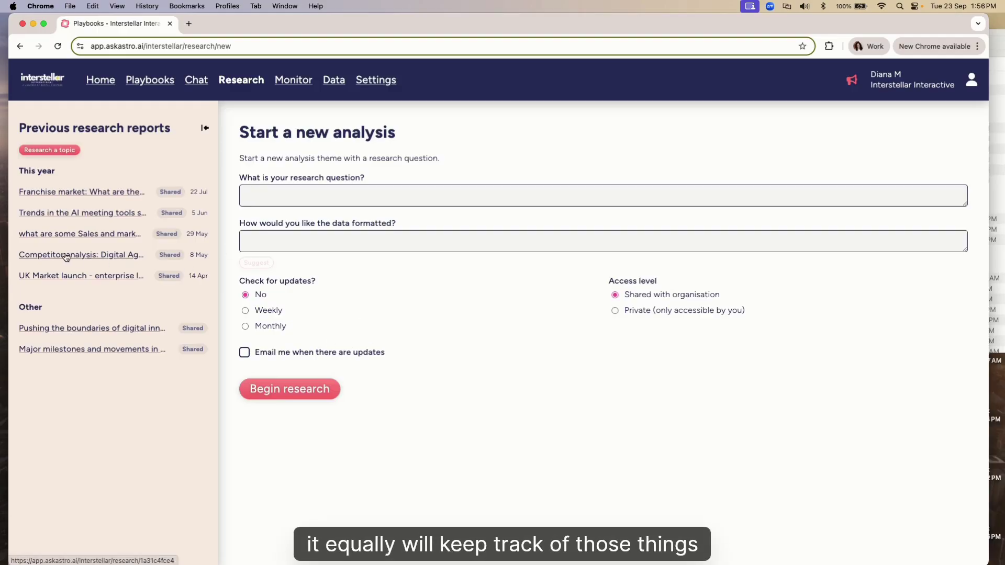
{"action": "left_click", "coordinate": [83, 212]}
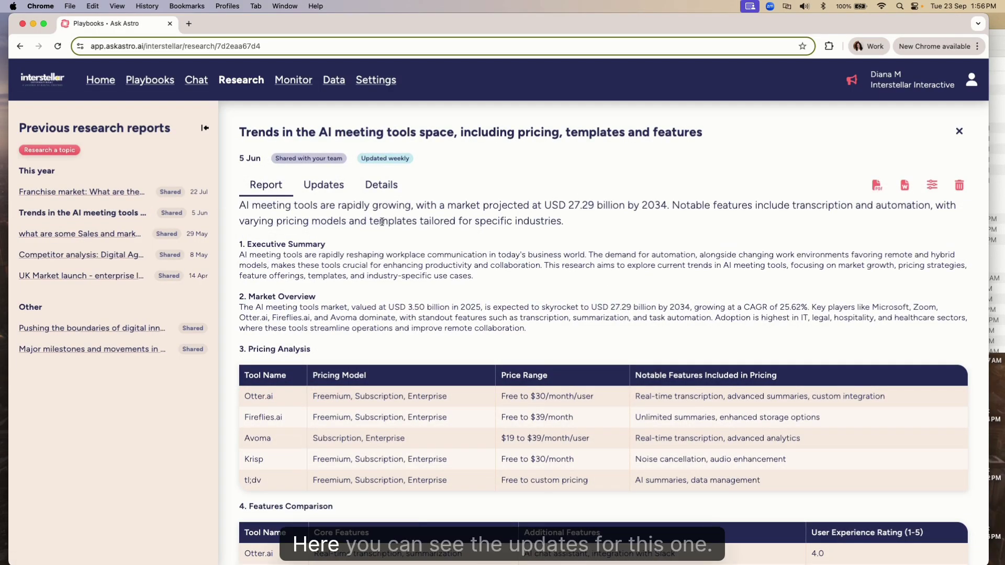
{"action": "left_click", "coordinate": [330, 190]}
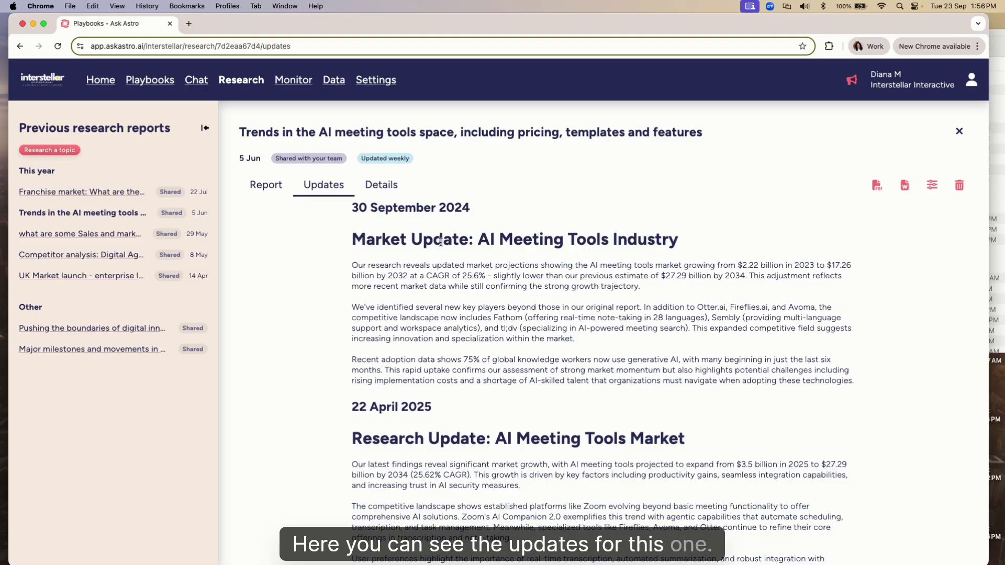
{"action": "scroll", "coordinate": [354, 233], "scroll_direction": "down", "scroll_amount": 6}
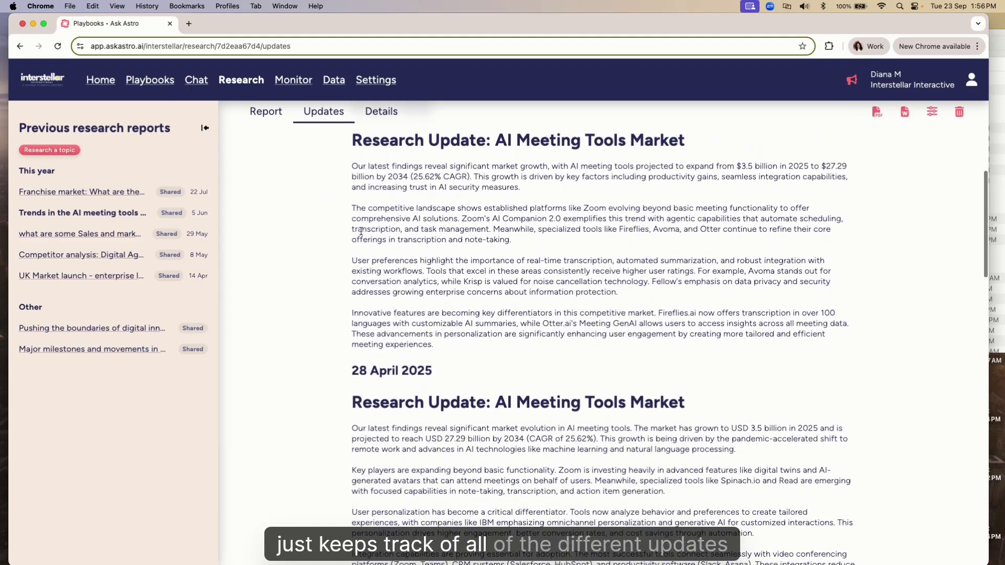
{"action": "scroll", "coordinate": [361, 231], "scroll_direction": "down", "scroll_amount": 5}
{"action": "scroll", "coordinate": [361, 231], "scroll_direction": "up", "scroll_amount": 5}
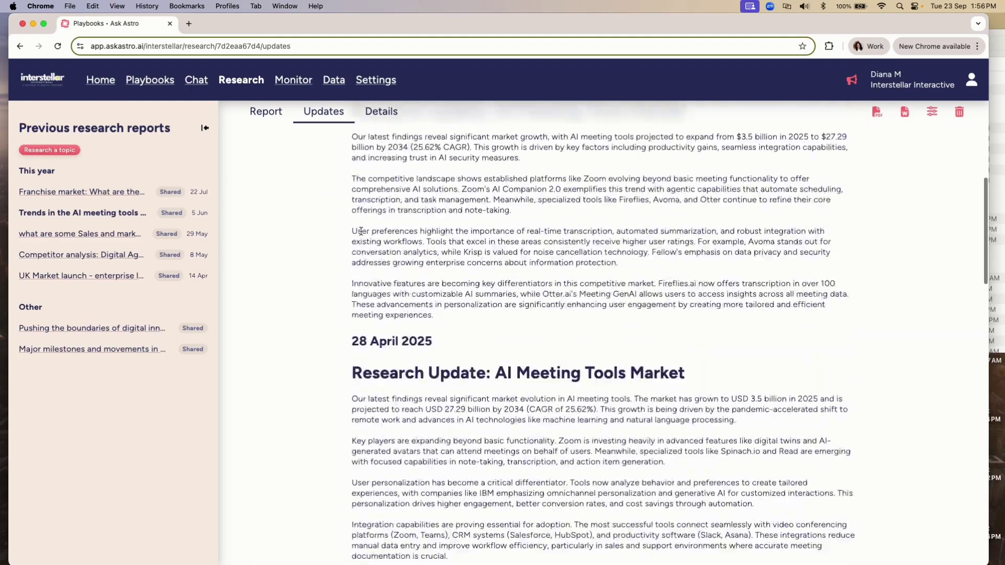
{"action": "scroll", "coordinate": [361, 231], "scroll_direction": "up", "scroll_amount": 7}
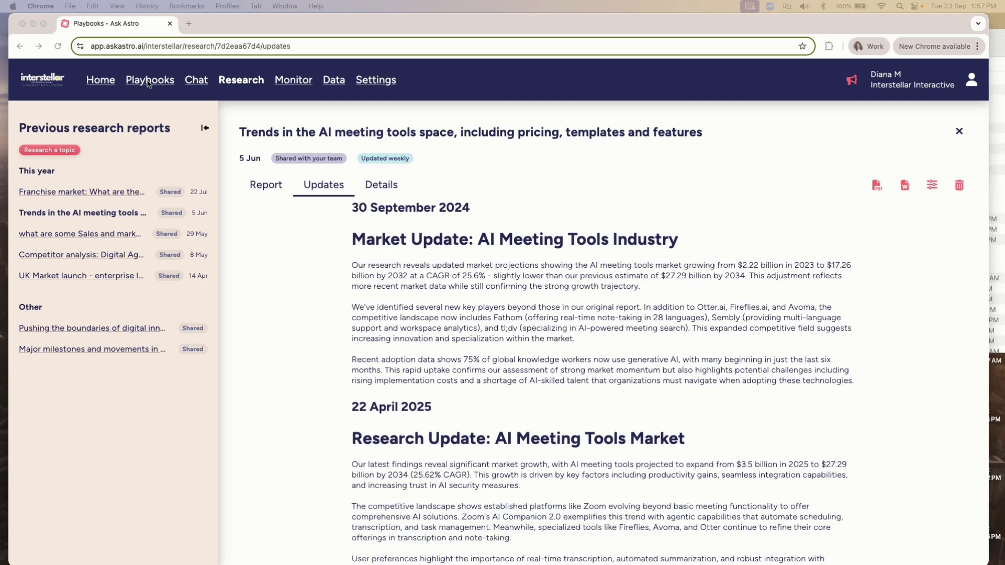
Step: Browse the available playbooks and open the previous play Annual Plan 2025
{"action": "left_click", "coordinate": [152, 83]}
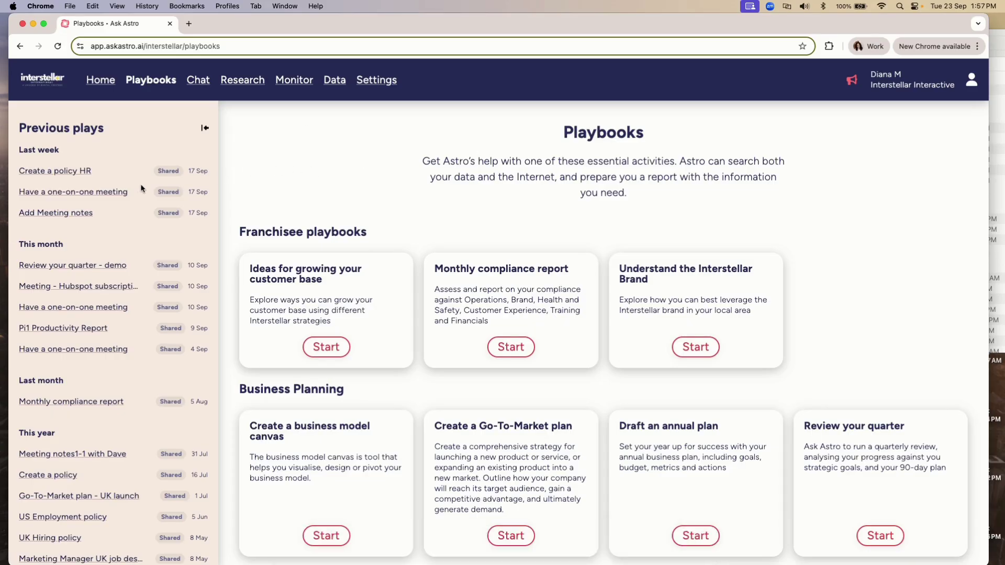
{"action": "scroll", "coordinate": [588, 189], "scroll_direction": "down", "scroll_amount": 2}
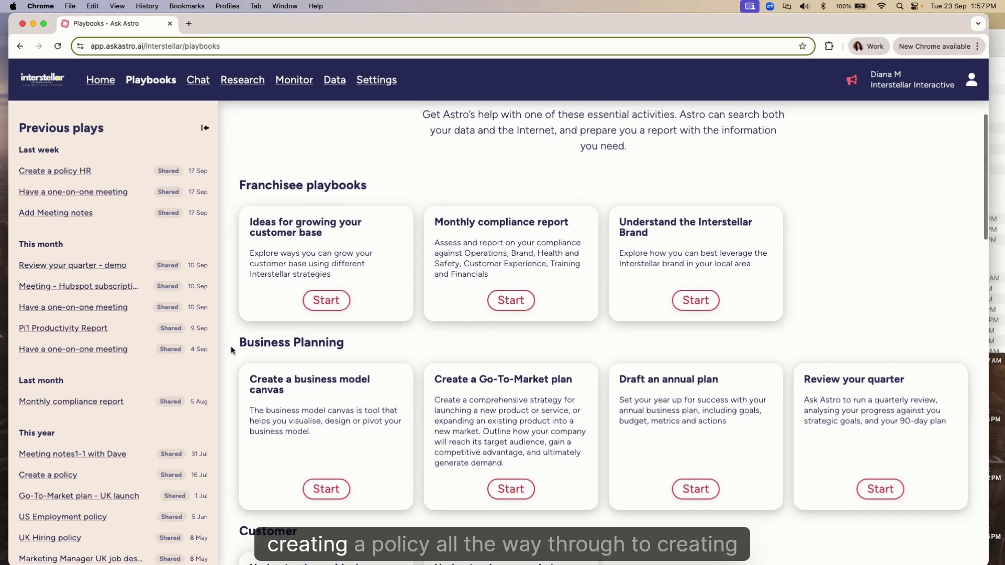
{"action": "scroll", "coordinate": [86, 442], "scroll_direction": "down", "scroll_amount": 4}
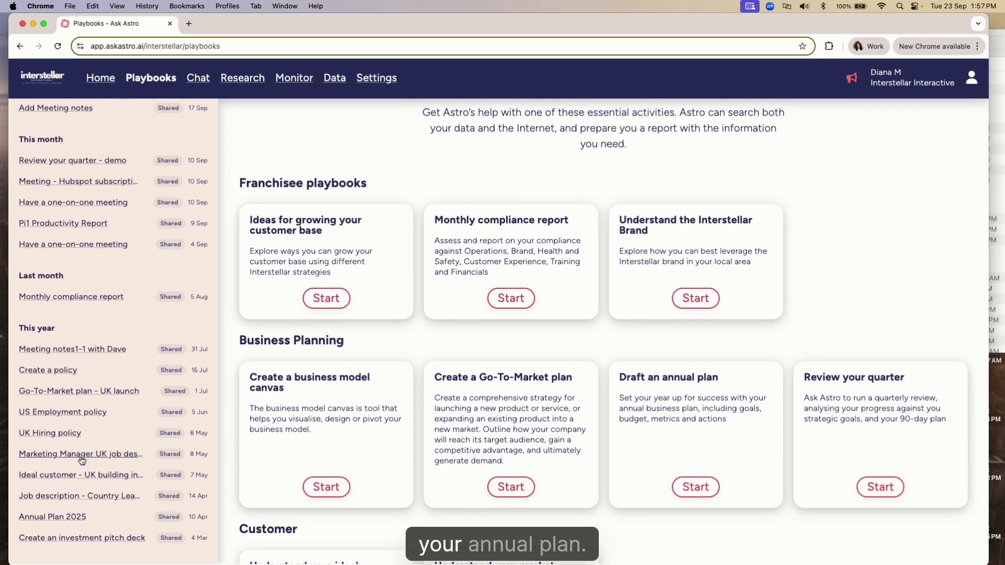
{"action": "left_click", "coordinate": [52, 519]}
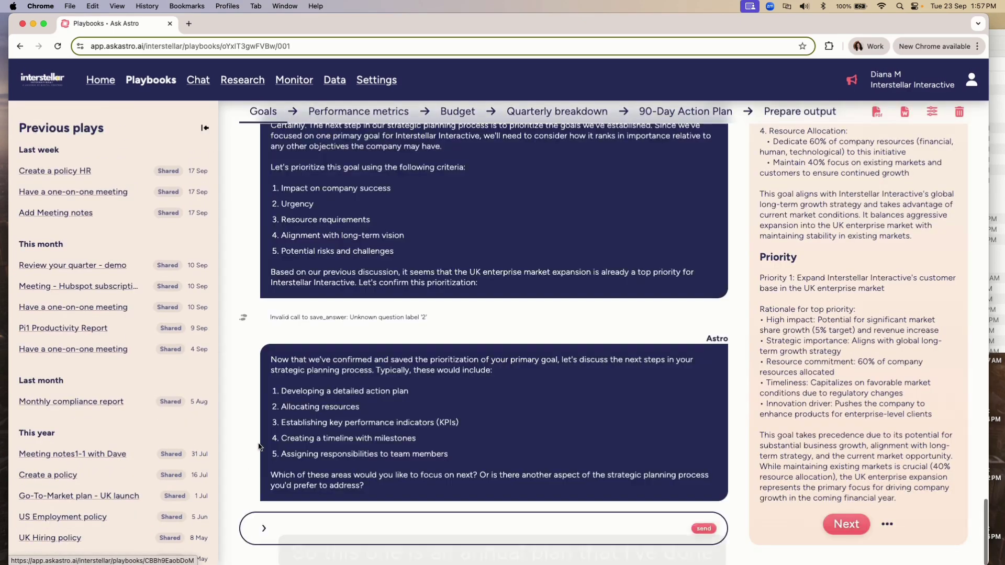
Step: Collapse the list of previous plays and review the annual plan's Goals conversation and the information gathered
{"action": "left_click", "coordinate": [196, 129]}
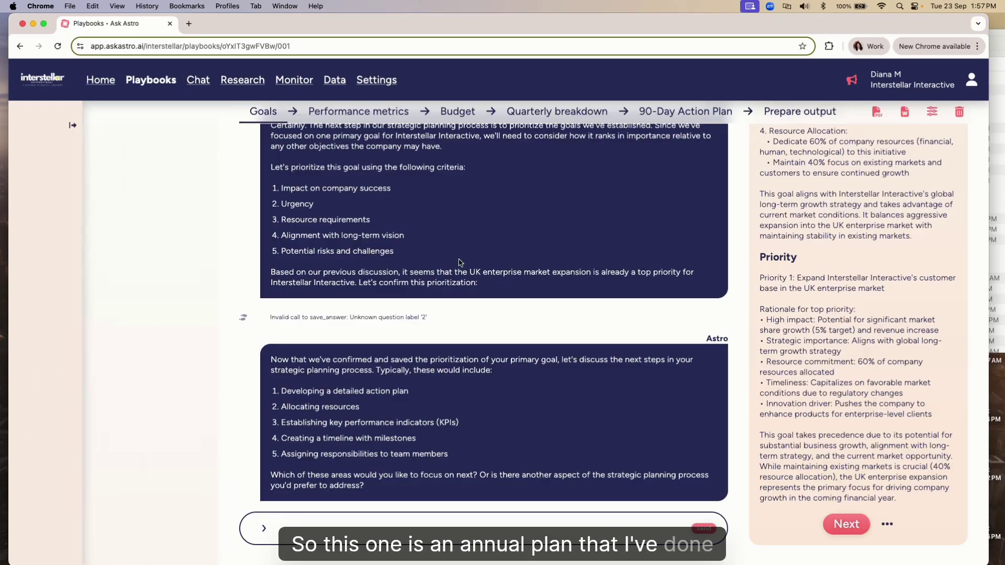
{"action": "scroll", "coordinate": [131, 220], "scroll_direction": "up", "scroll_amount": 6}
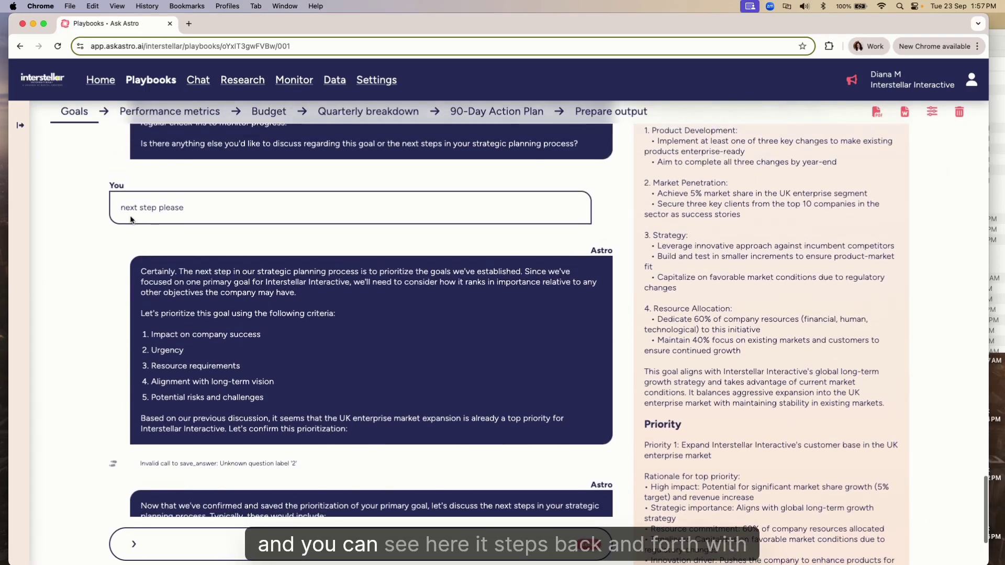
{"action": "scroll", "coordinate": [131, 219], "scroll_direction": "up", "scroll_amount": 10}
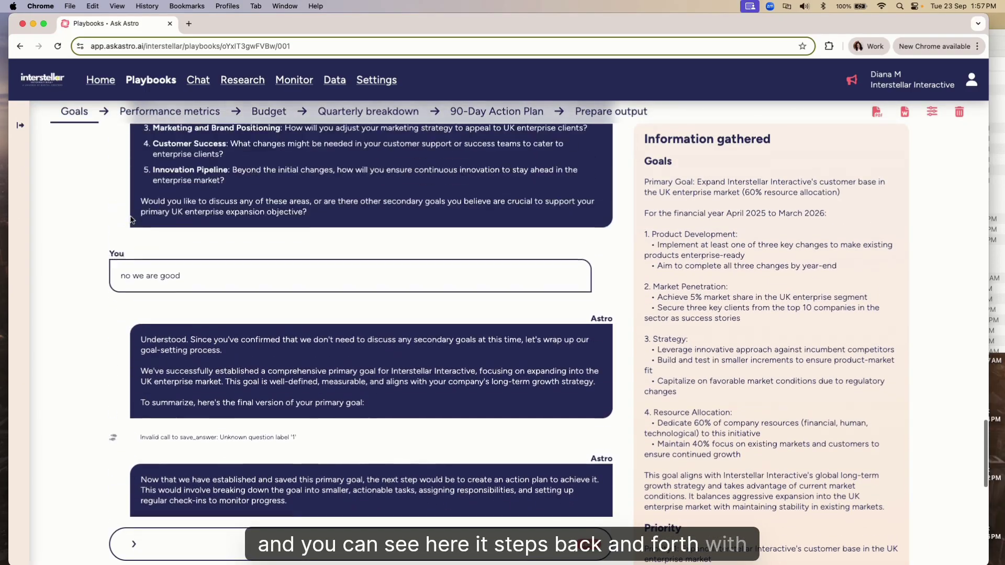
{"action": "scroll", "coordinate": [131, 219], "scroll_direction": "up", "scroll_amount": 3}
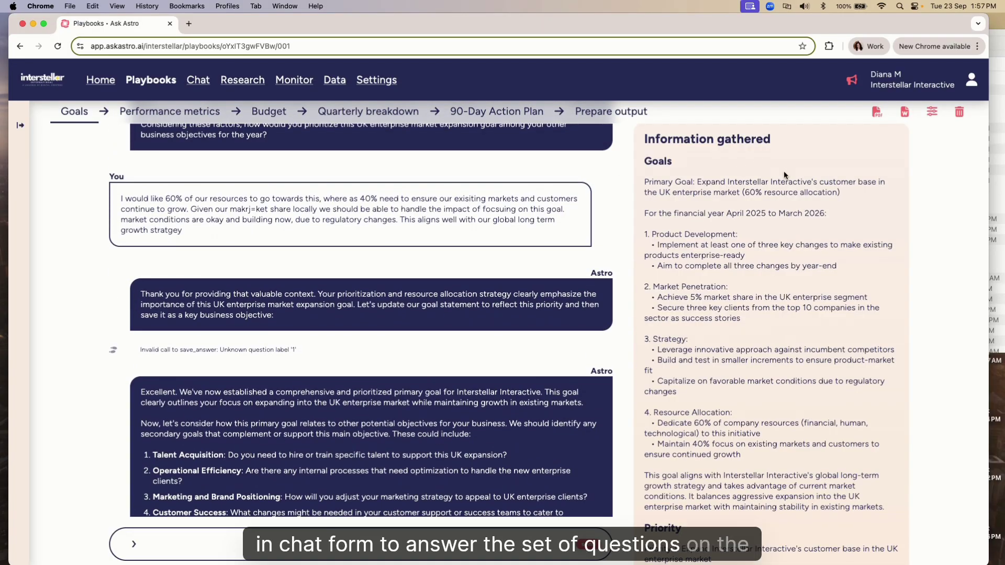
{"action": "scroll", "coordinate": [785, 171], "scroll_direction": "down", "scroll_amount": 2}
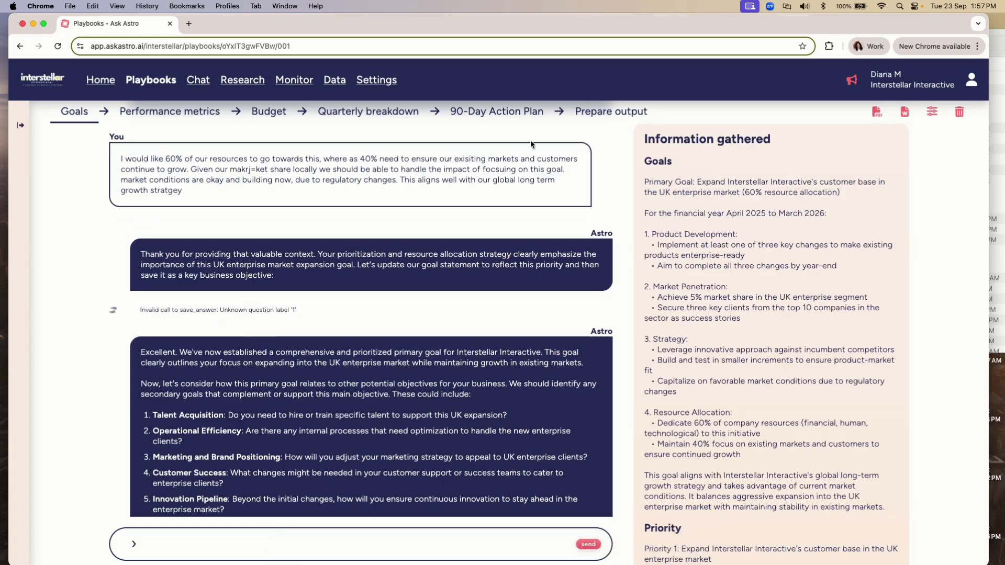
Step: View the annual plan's Performance metrics, Budget and 90-Day Action Plan stages
{"action": "left_click", "coordinate": [206, 113]}
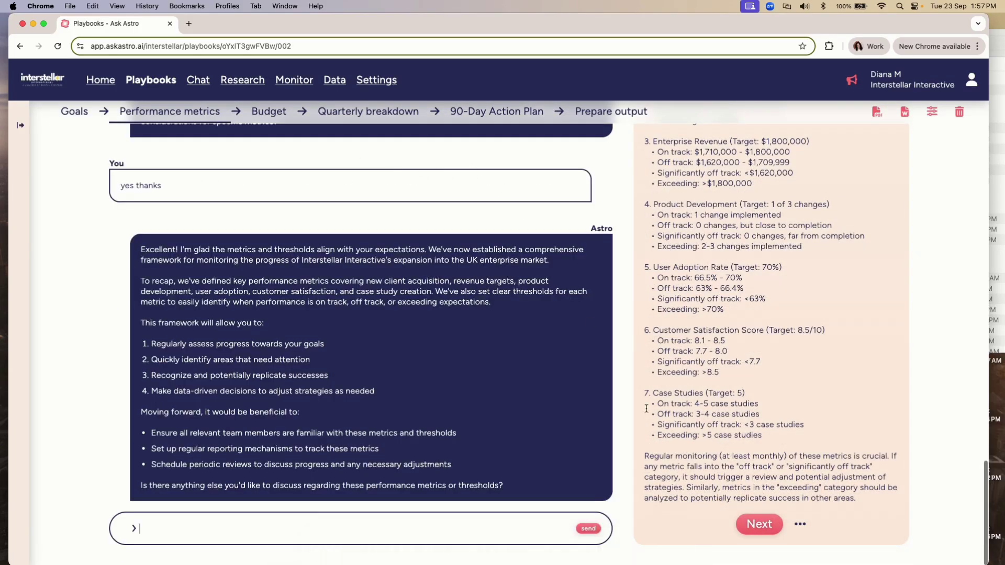
{"action": "left_click", "coordinate": [266, 112]}
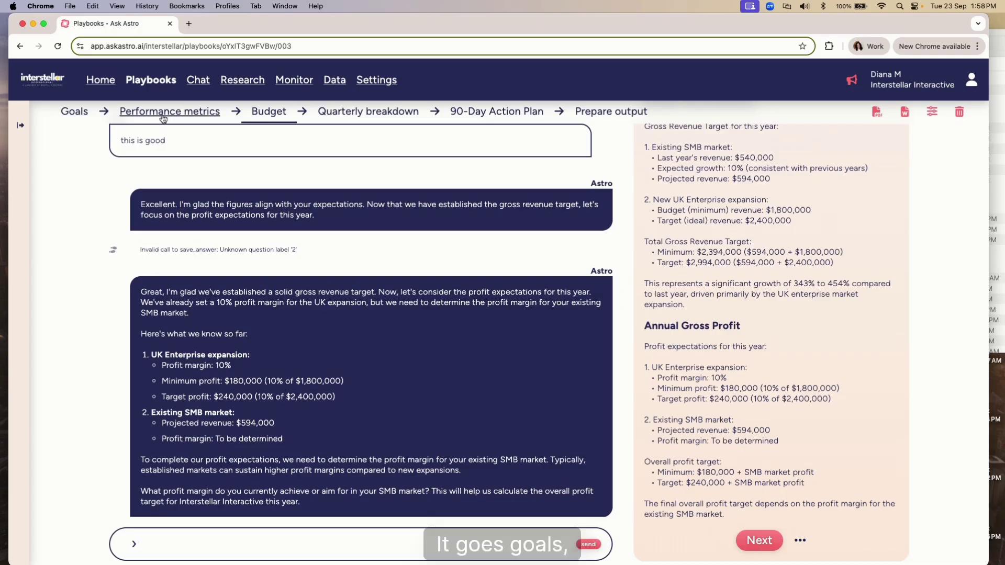
{"action": "left_click", "coordinate": [511, 114]}
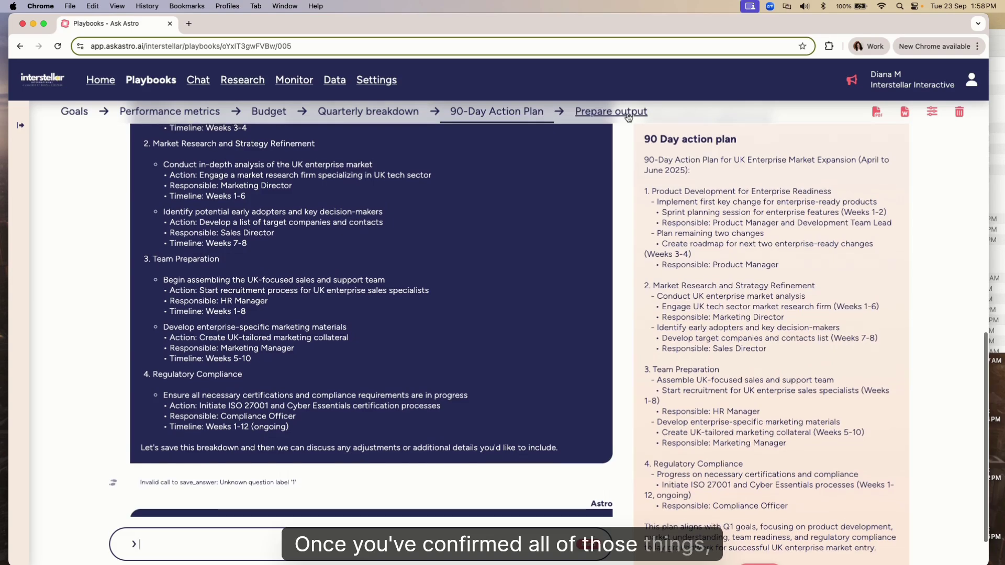
Step: Open the annual plan's Prepare output stage and read through the final plan from its beginning
{"action": "left_click", "coordinate": [611, 112]}
{"action": "scroll", "coordinate": [585, 240], "scroll_direction": "up", "scroll_amount": 15}
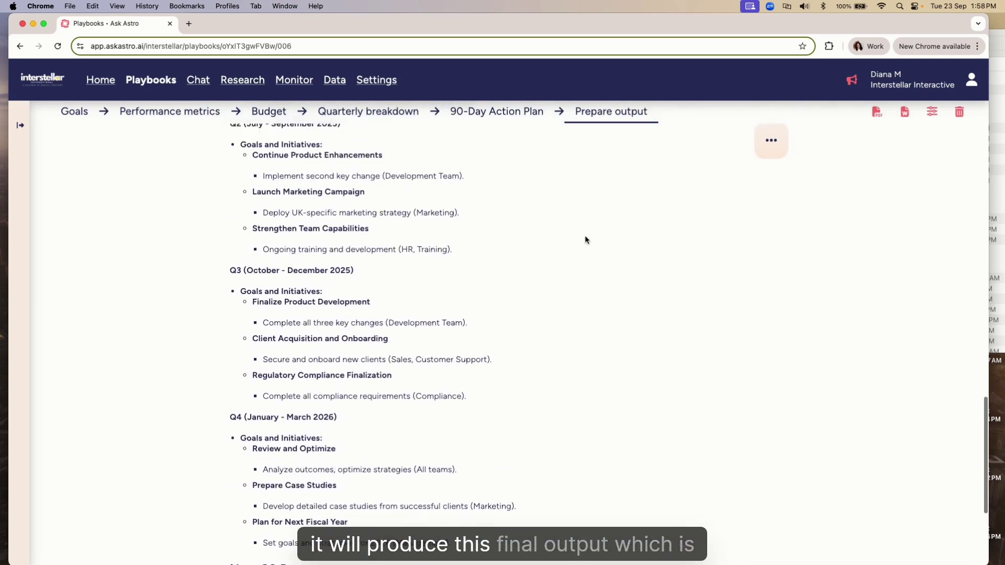
{"action": "scroll", "coordinate": [585, 236], "scroll_direction": "up", "scroll_amount": 10}
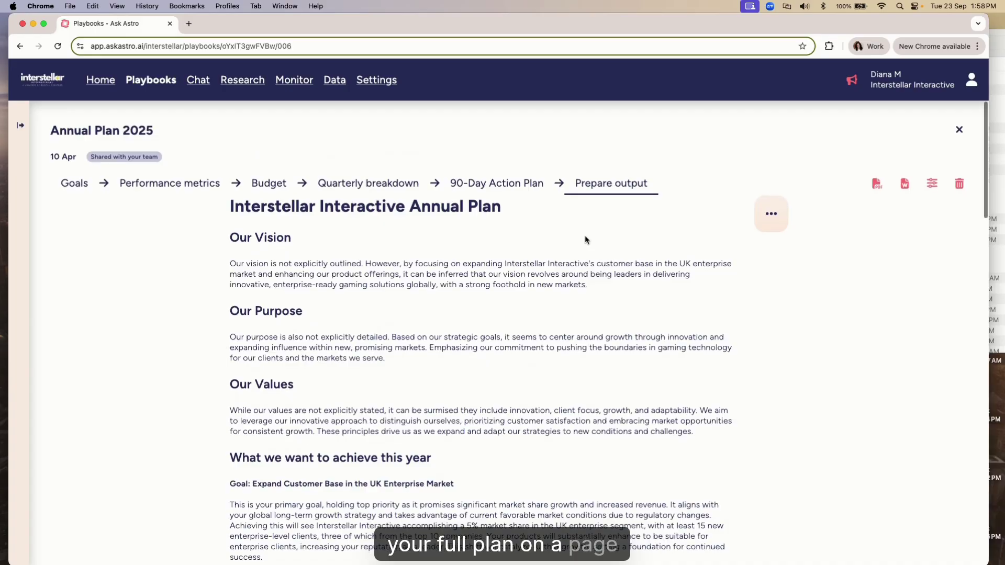
{"action": "scroll", "coordinate": [584, 240], "scroll_direction": "down", "scroll_amount": 3}
{"action": "scroll", "coordinate": [585, 240], "scroll_direction": "down", "scroll_amount": 3}
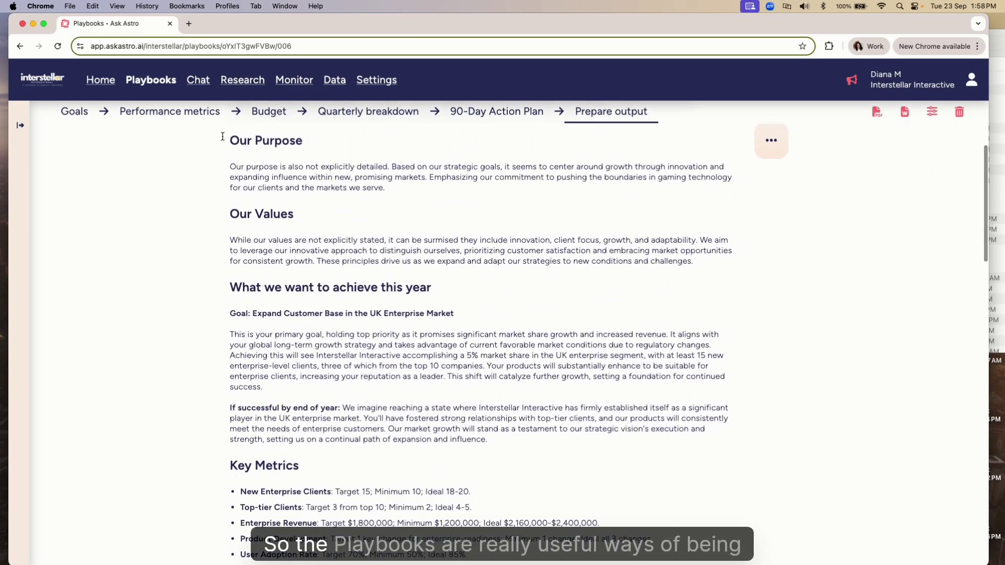
Step: Return to the playbook overview with the previous plays shown and start the HR playbook 'Have a one-on-one meeting'
{"action": "left_click", "coordinate": [20, 125]}
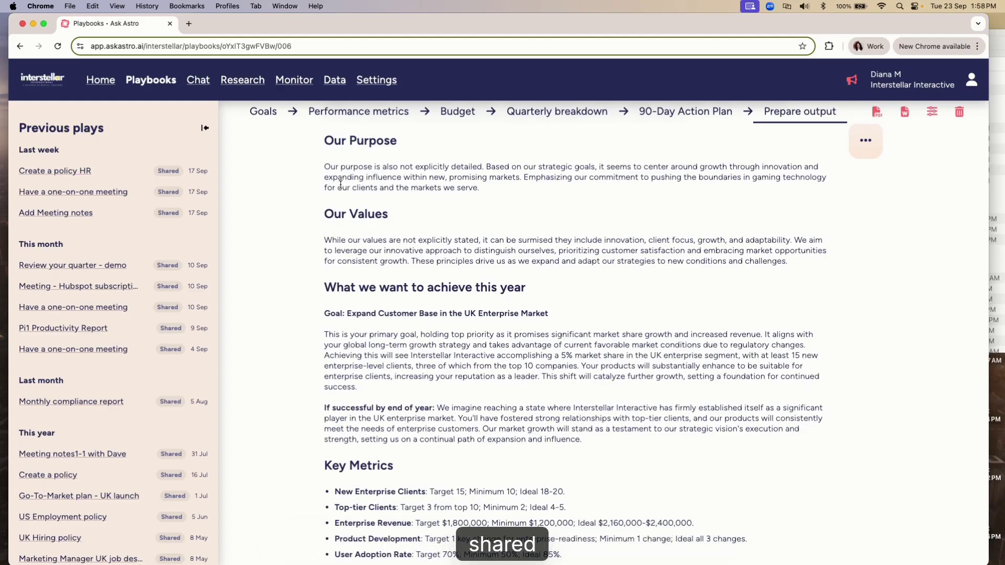
{"action": "left_click", "coordinate": [150, 79]}
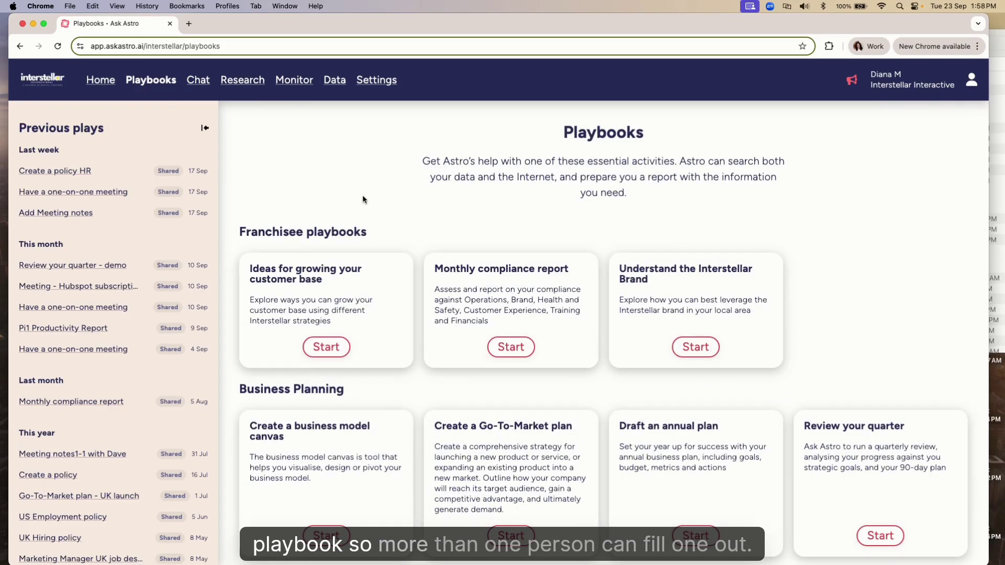
{"action": "scroll", "coordinate": [771, 262], "scroll_direction": "down", "scroll_amount": 8}
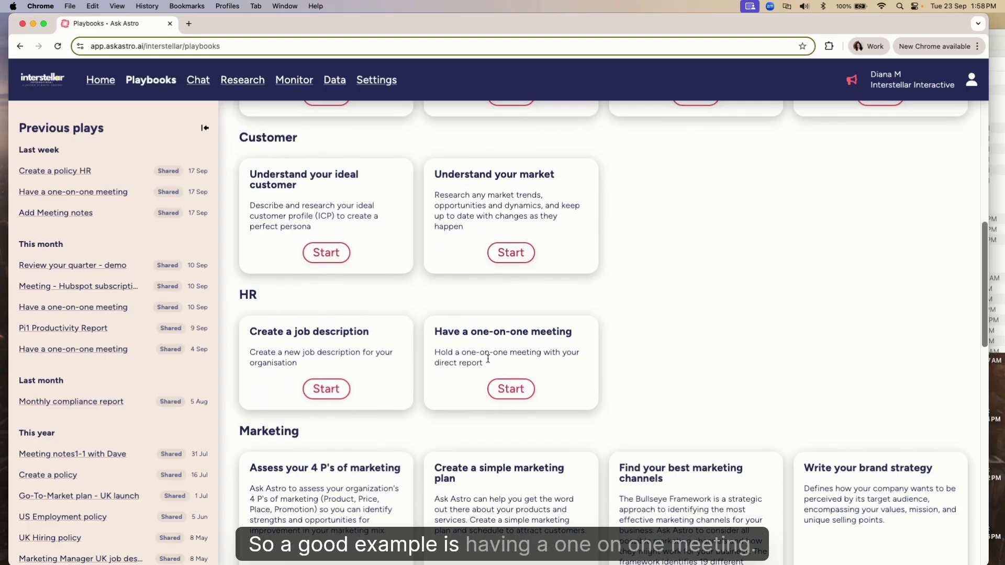
{"action": "left_click", "coordinate": [512, 389]}
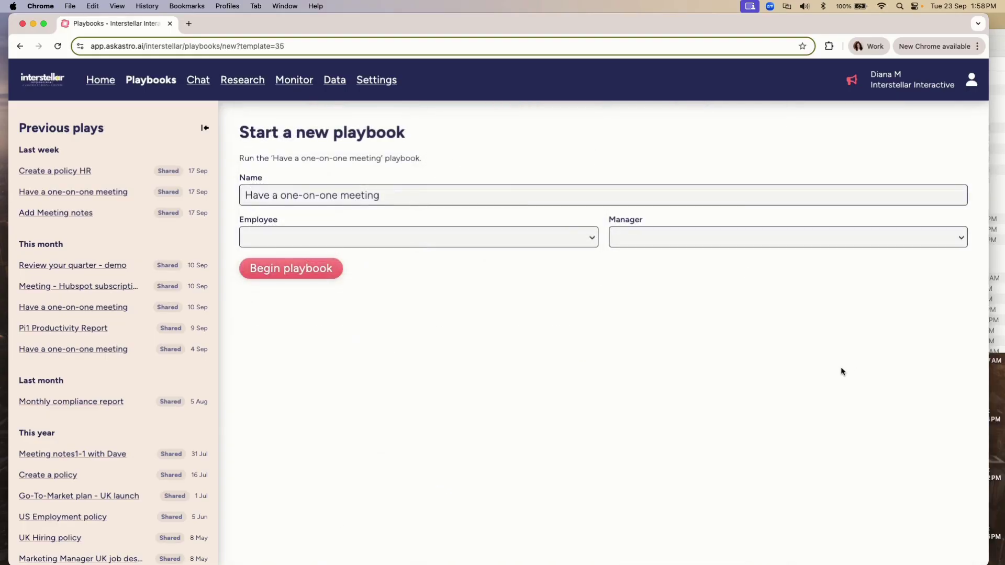
Step: Choose the manager and the employee for the new one-on-one meeting playbook
{"action": "left_click", "coordinate": [656, 238]}
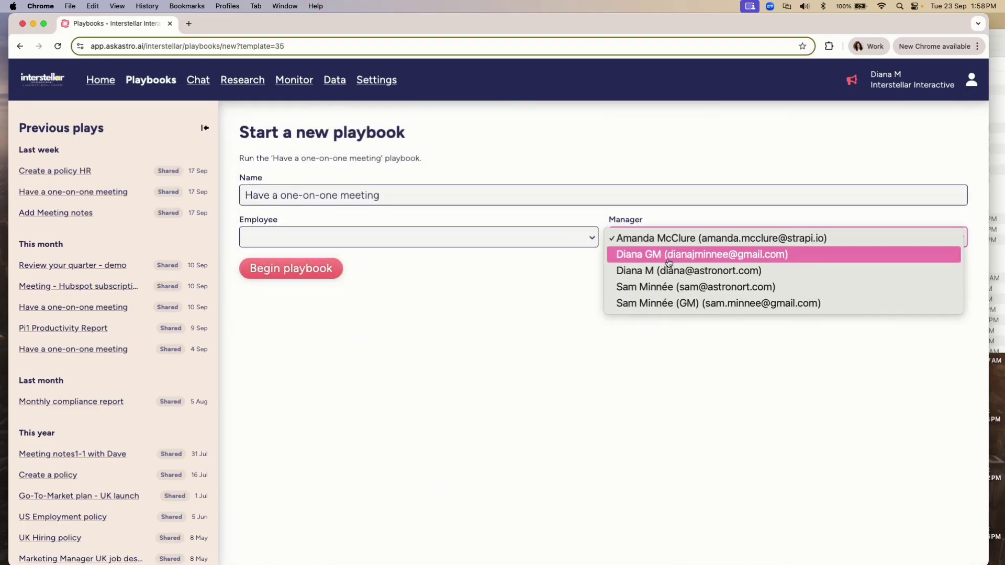
{"action": "left_click", "coordinate": [703, 272]}
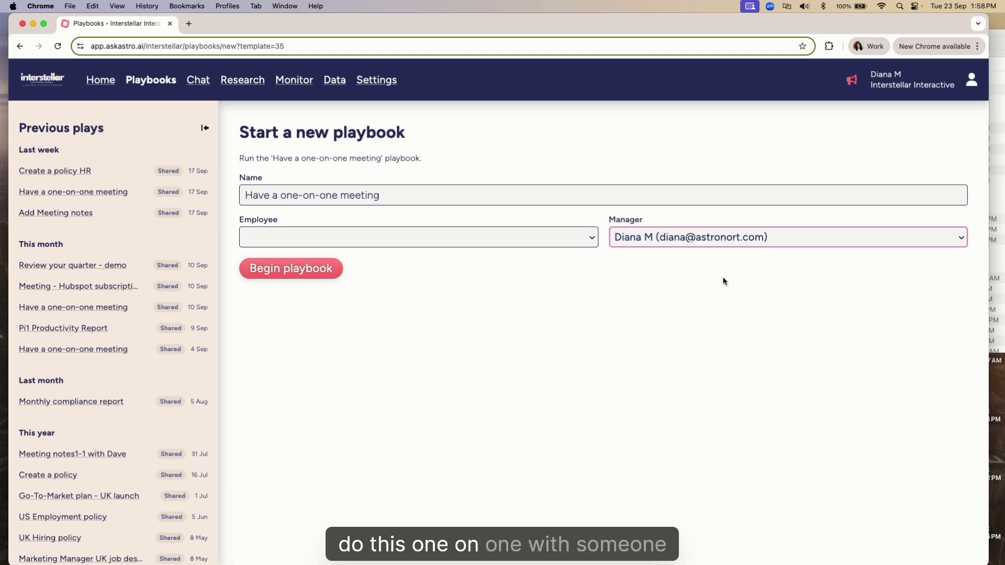
{"action": "left_click", "coordinate": [533, 242]}
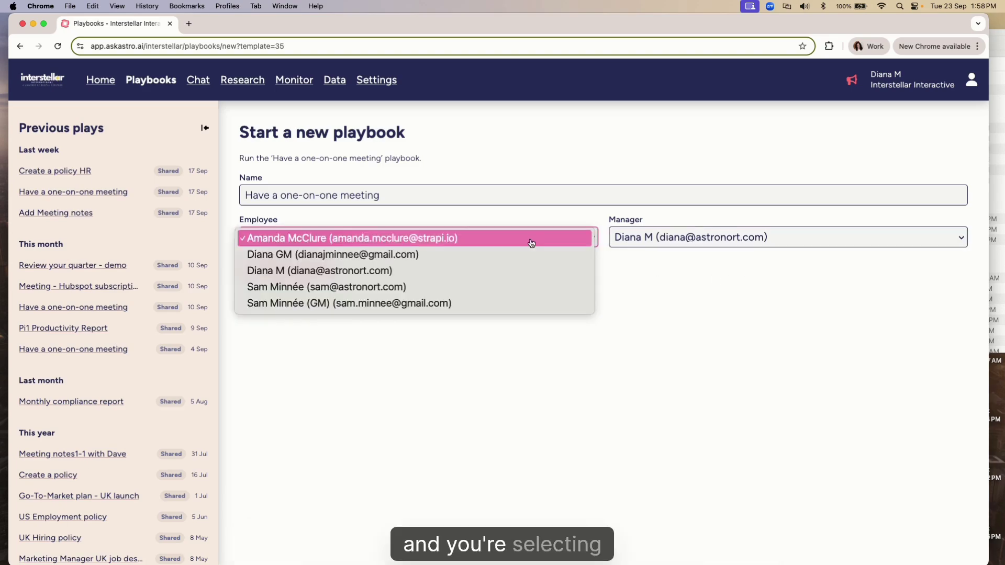
{"action": "left_click", "coordinate": [380, 287]}
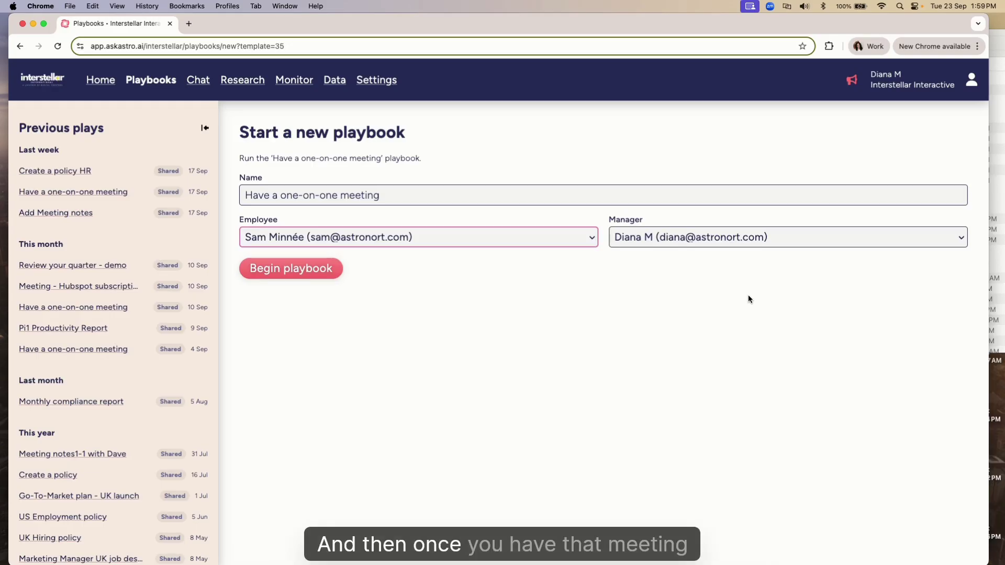
Step: View the transcript entry page of the 31 Jul one-on-one meeting notes play and return to the playbook overview
{"action": "left_click", "coordinate": [107, 454]}
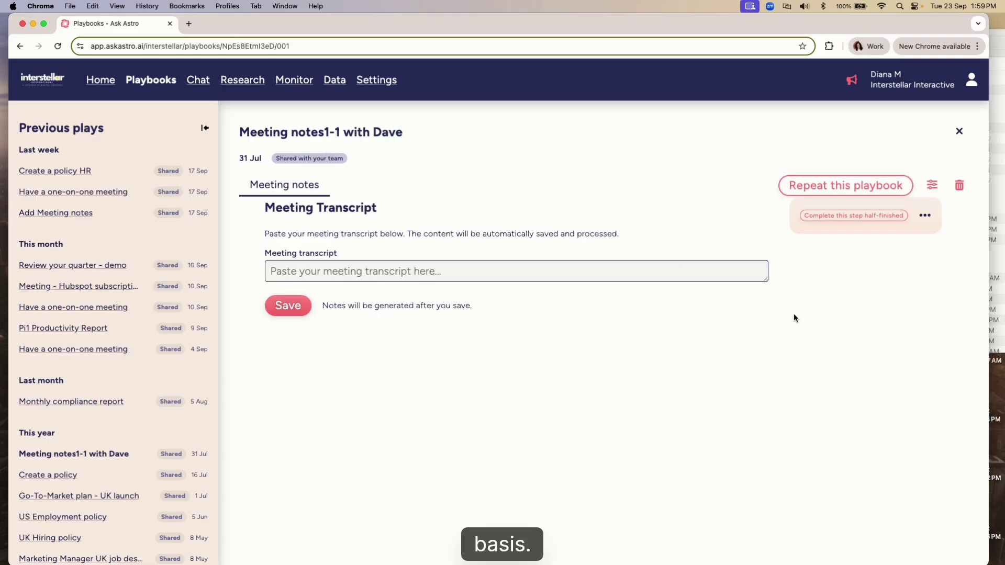
{"action": "left_click", "coordinate": [151, 82]}
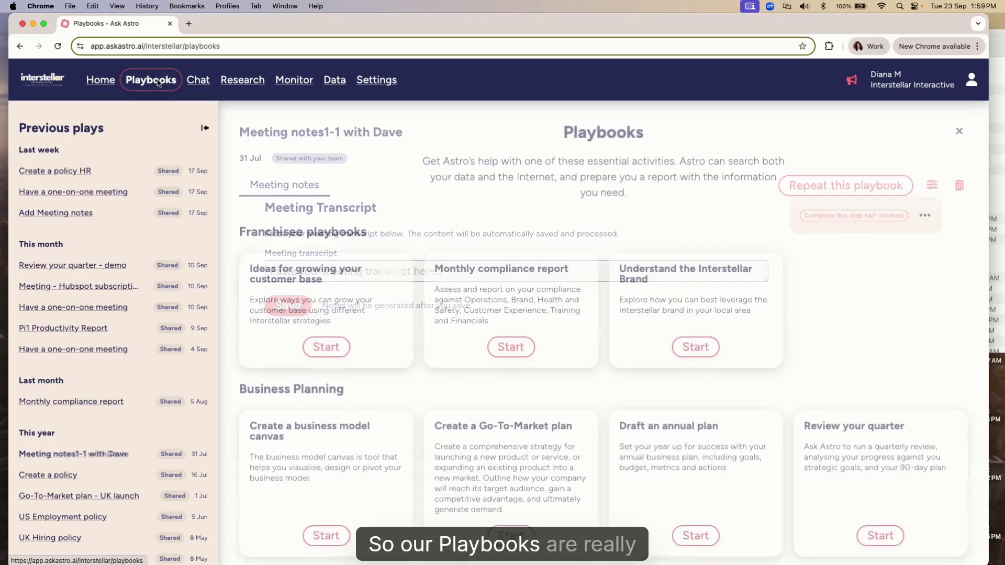